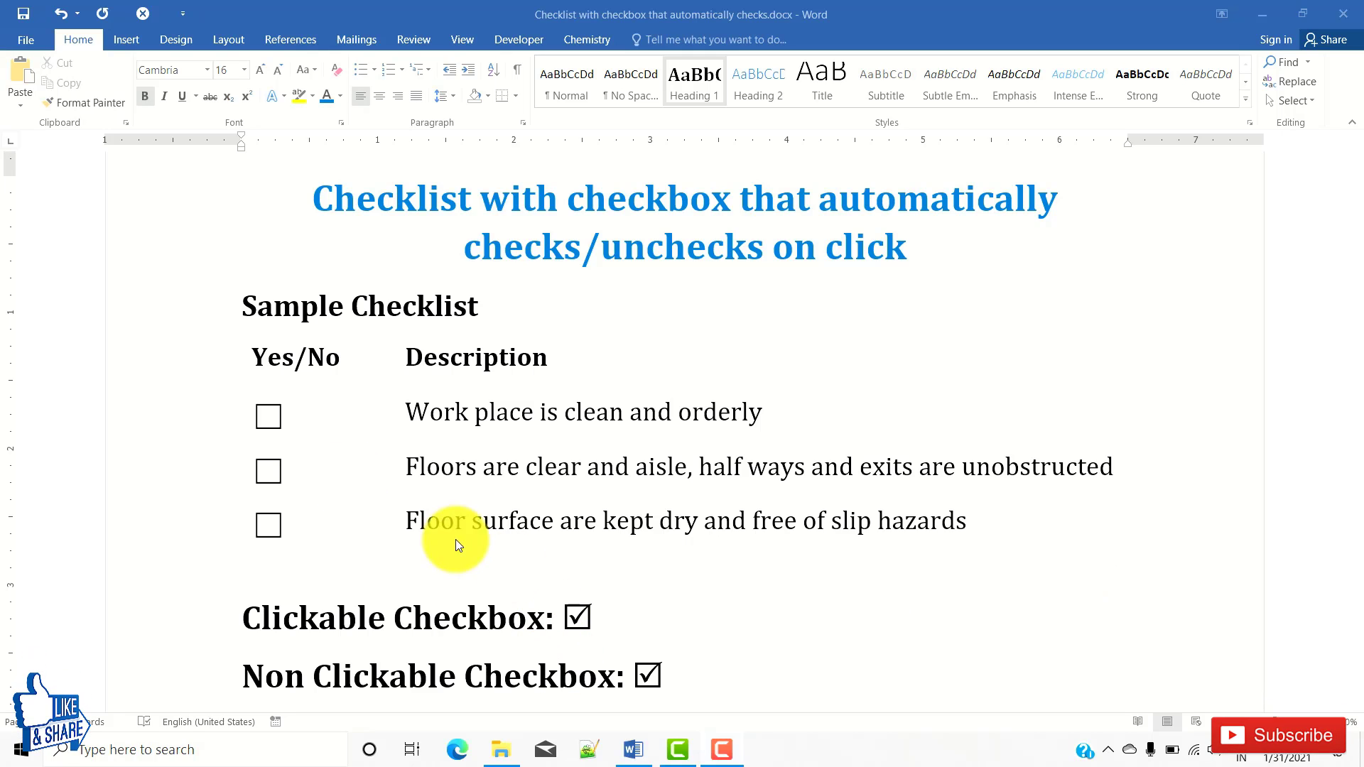
- Toggle the checklist boxes, leaving the Clickable Checkbox sample unchecked
left_click(268, 471)
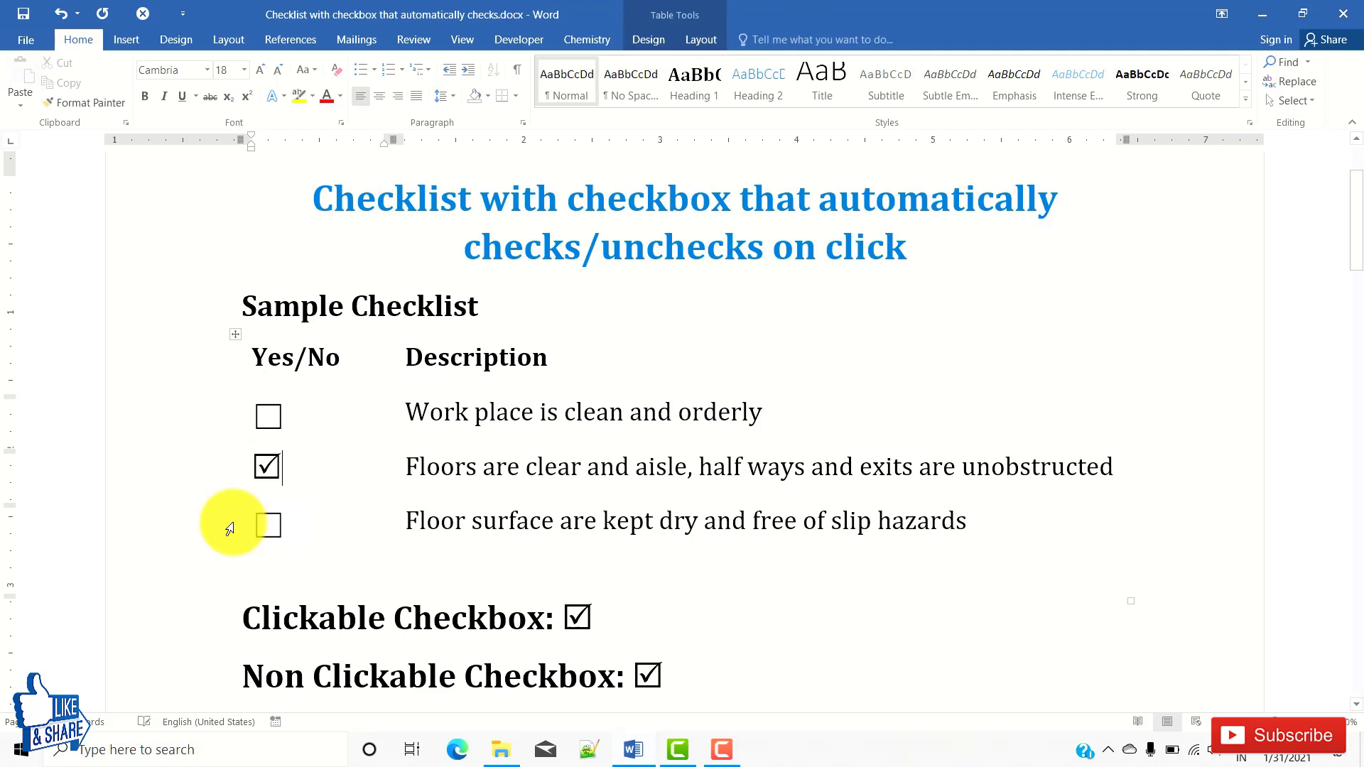
left_click(587, 484)
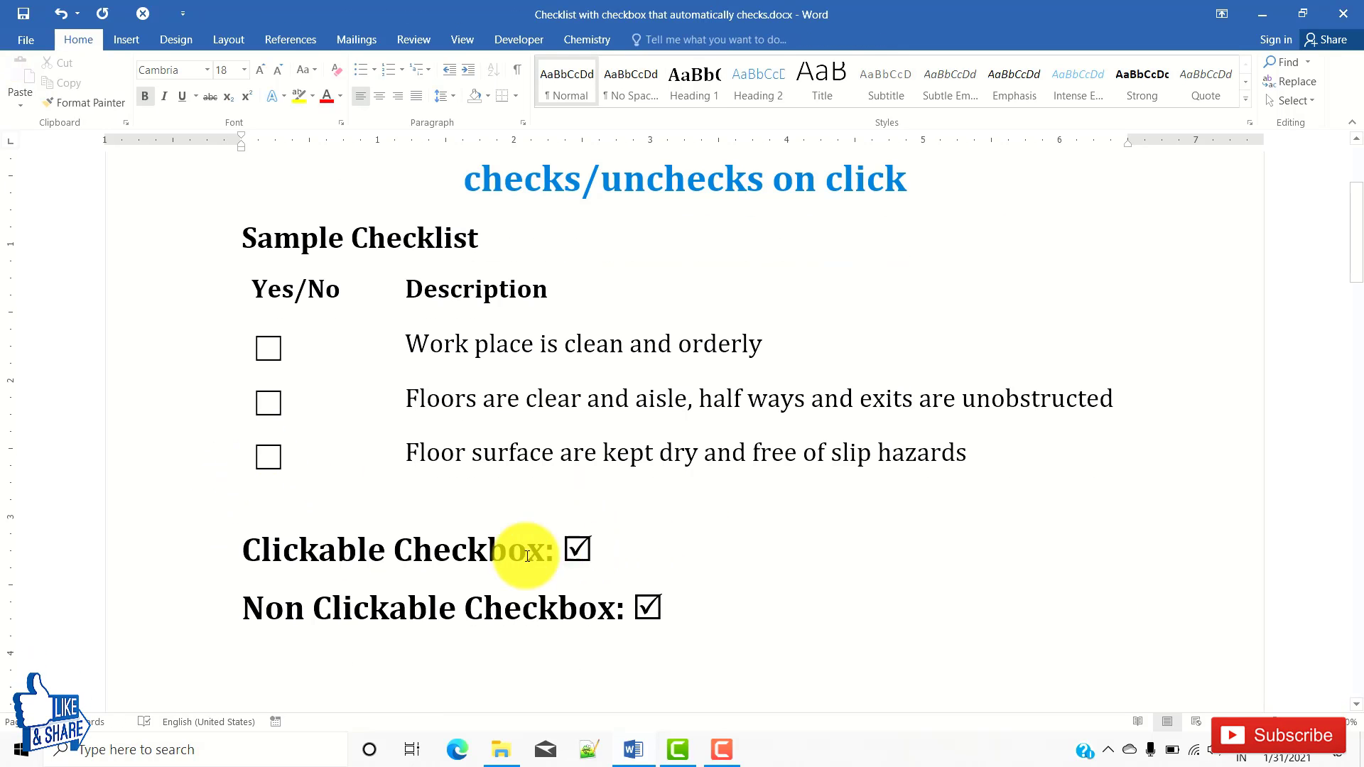
left_click(578, 551)
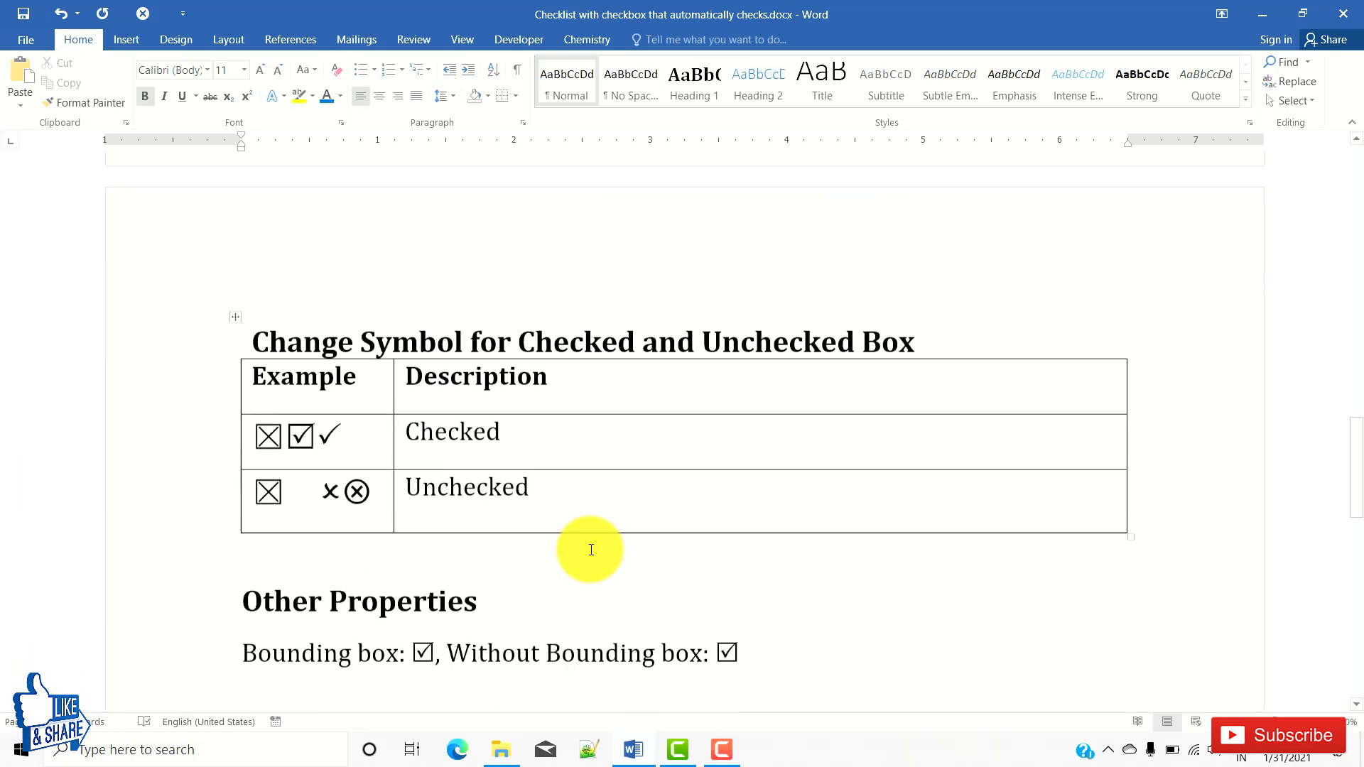
- Type \checkbox below the shortcut example to produce a checkbox symbol, then remove it
scroll(568, 547, "down", 2)
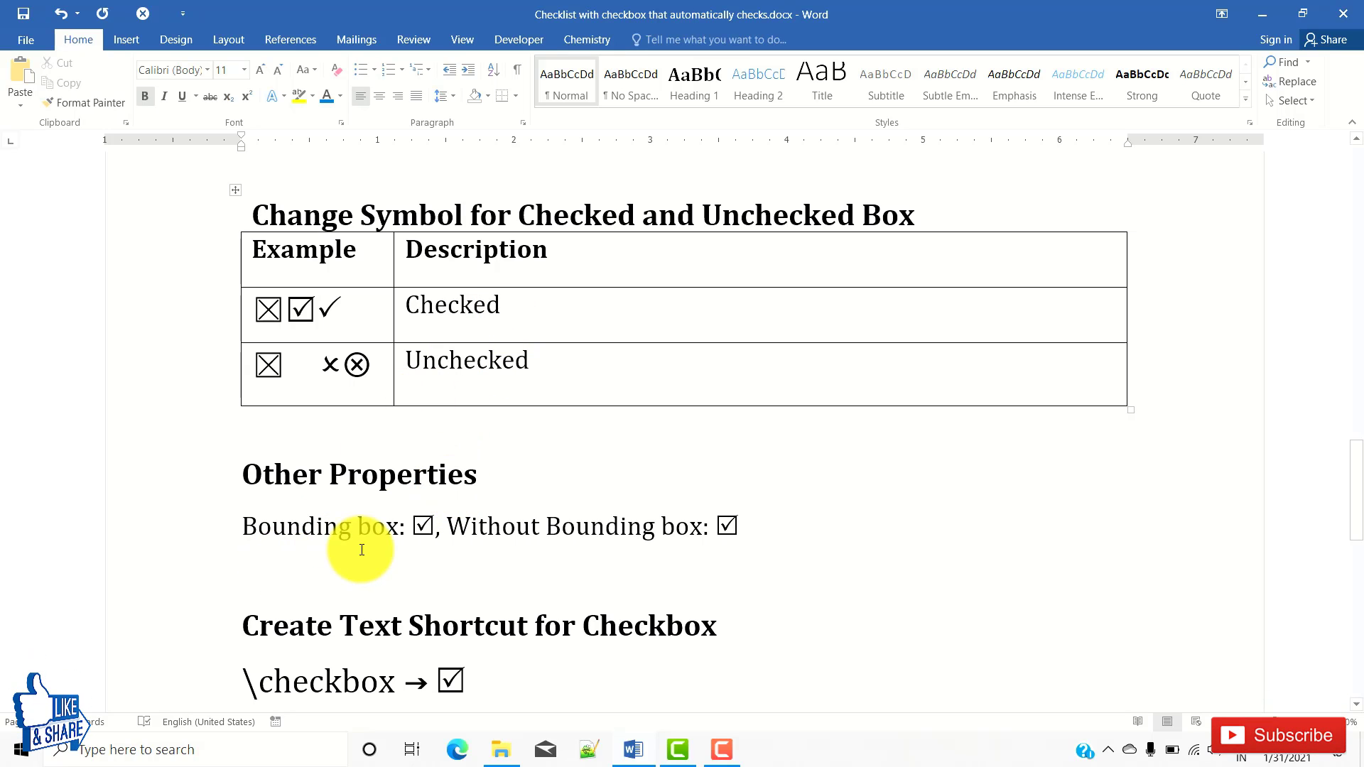
scroll(362, 550, "down", 2)
left_click(548, 542)
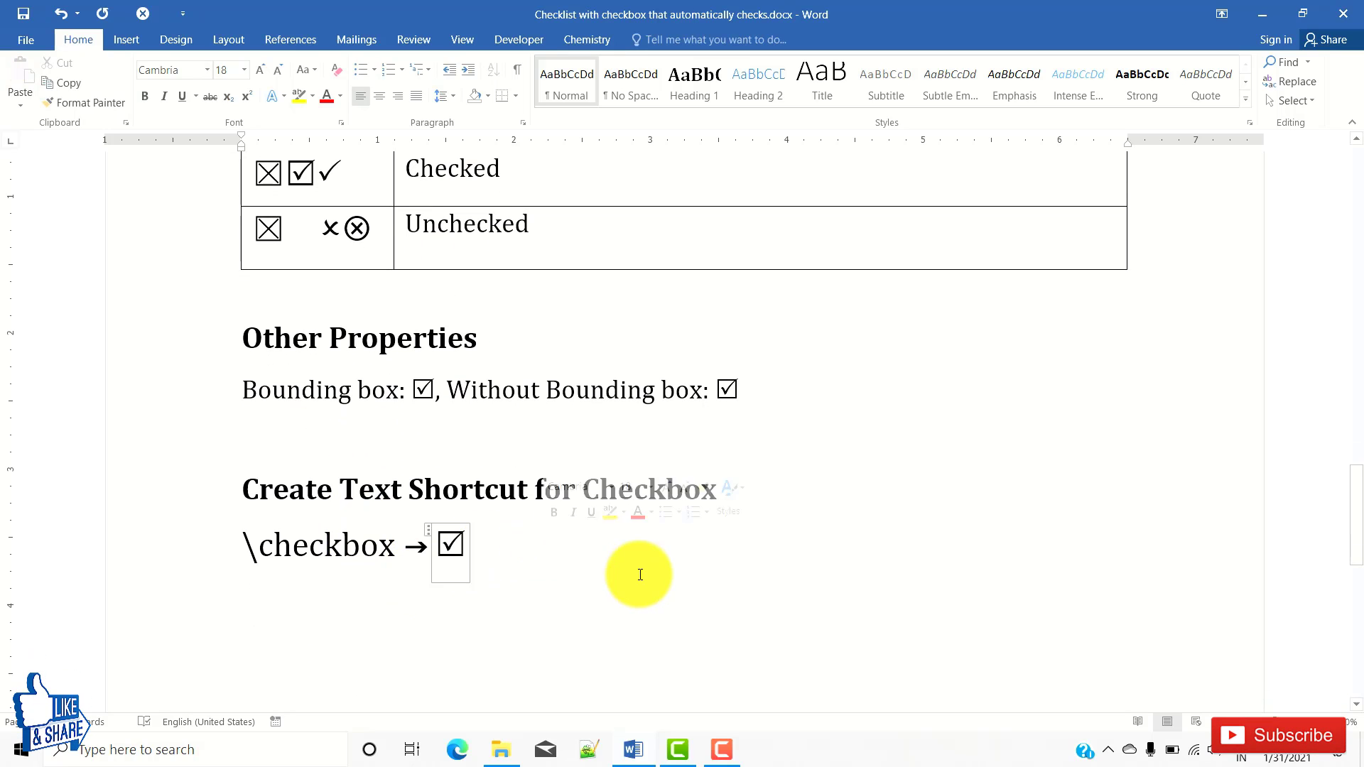
left_click(296, 594)
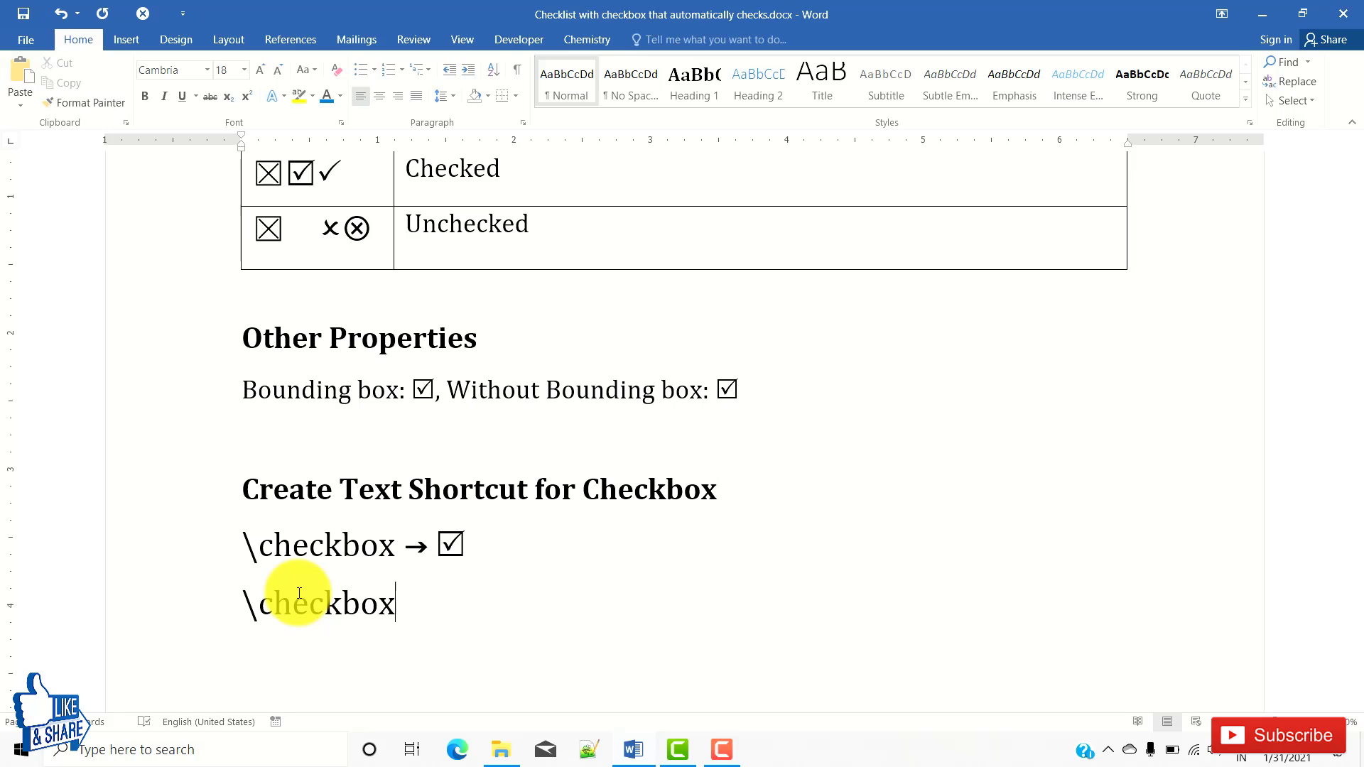
type("\\checkbox")
key("space")
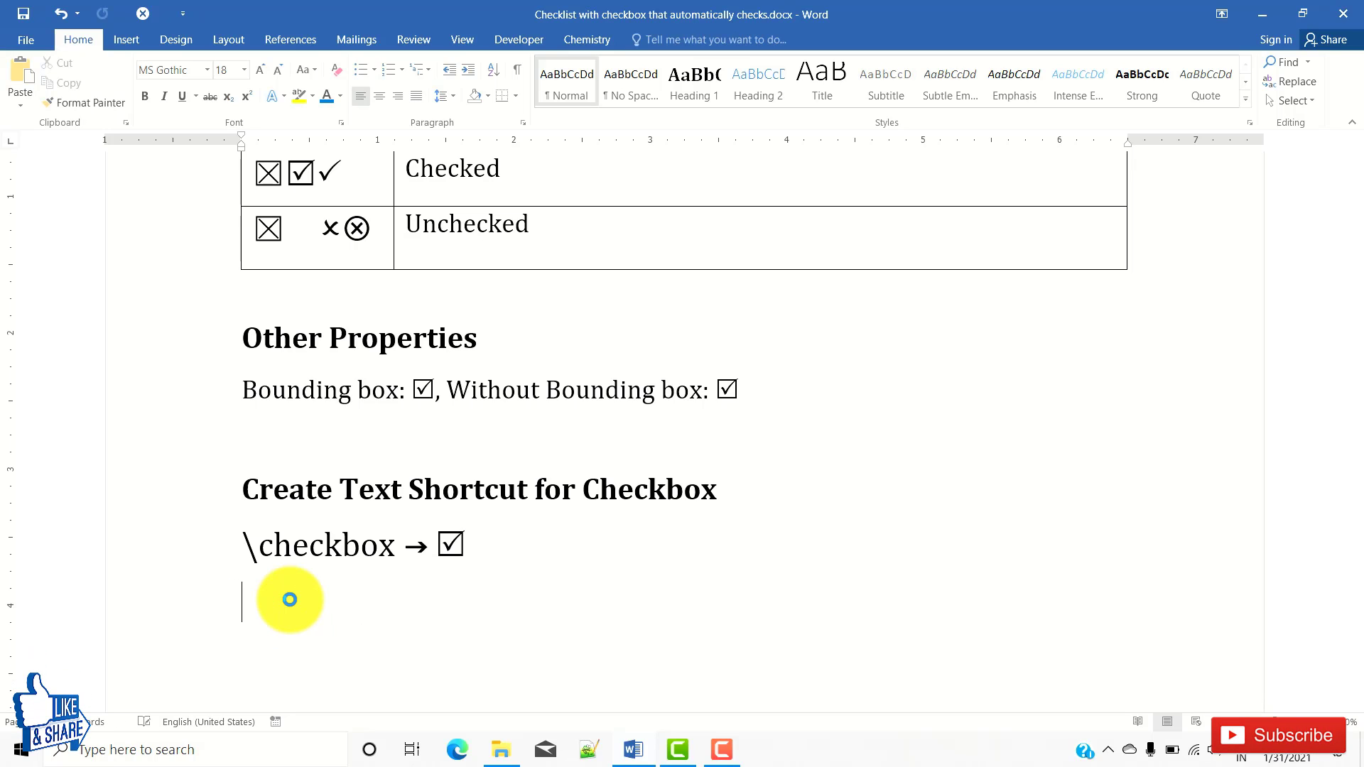
scroll(290, 599, "up", 20)
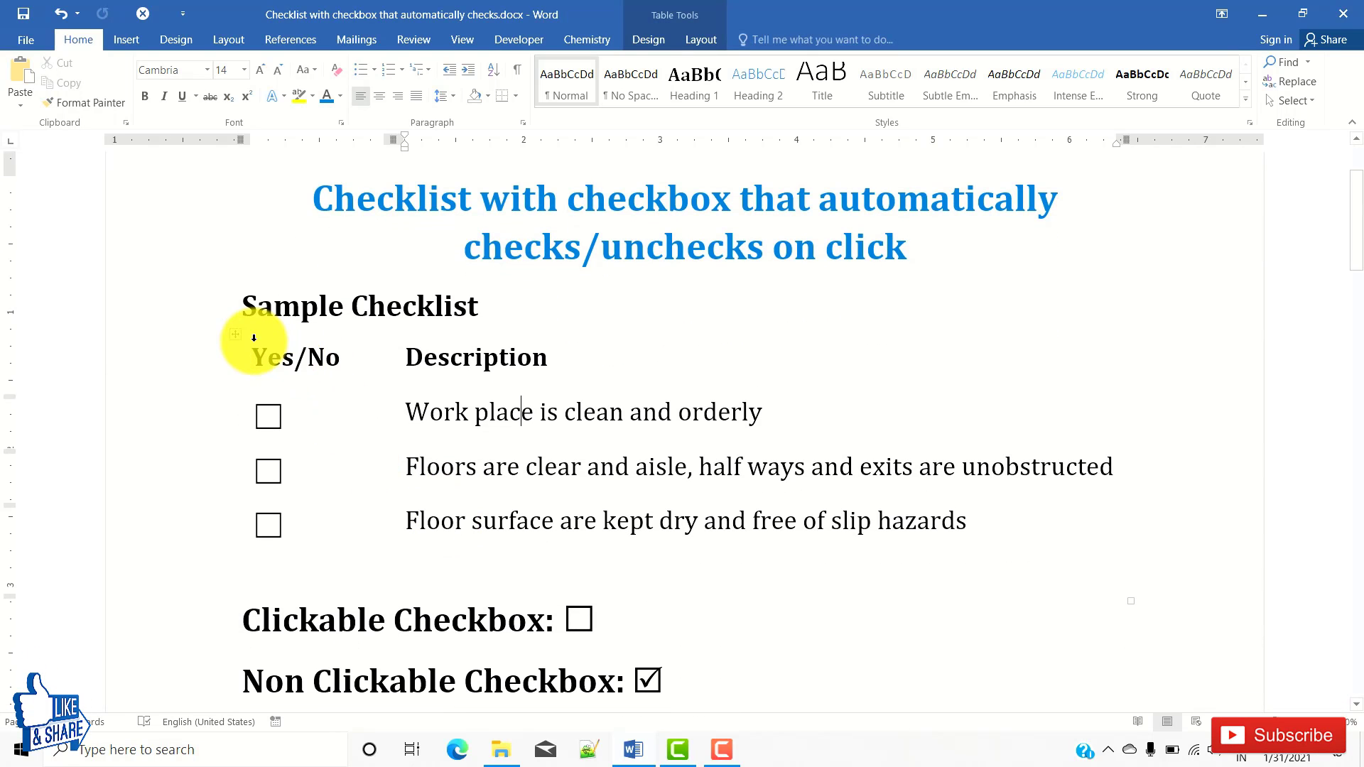
- Delete the checkbox from the first checklist row's Yes/No cell and show the Developer tab
left_click_drag(278, 357, 786, 518)
left_click(585, 518)
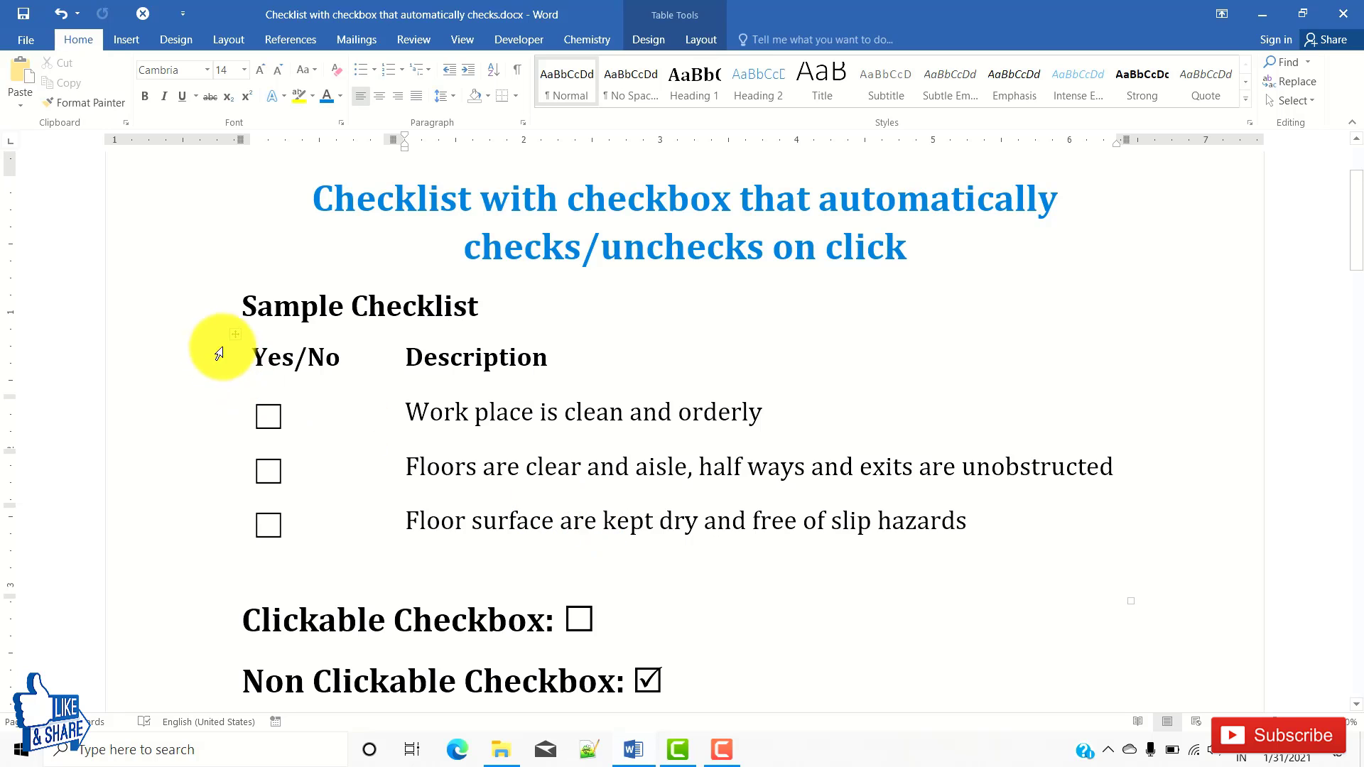
left_click(348, 422)
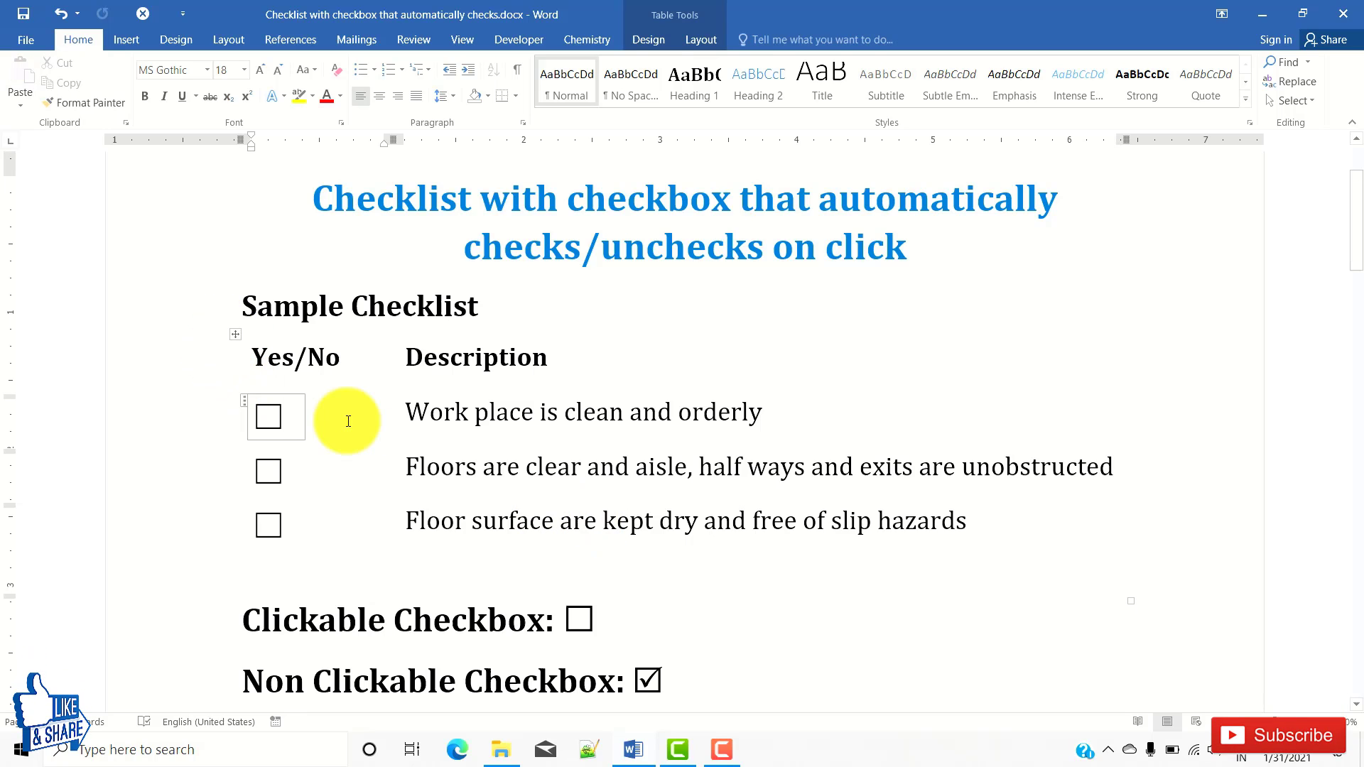
left_click(444, 413)
left_click(399, 426)
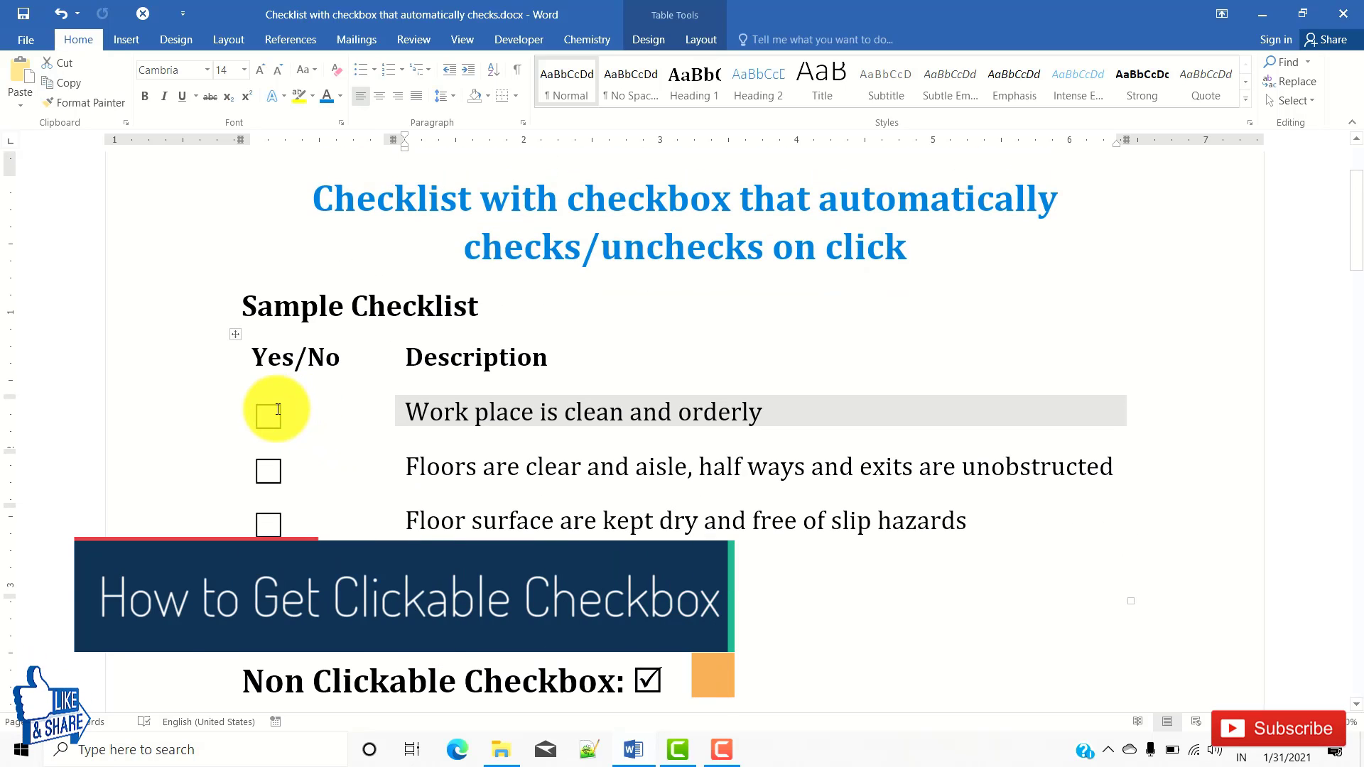
left_click(325, 421)
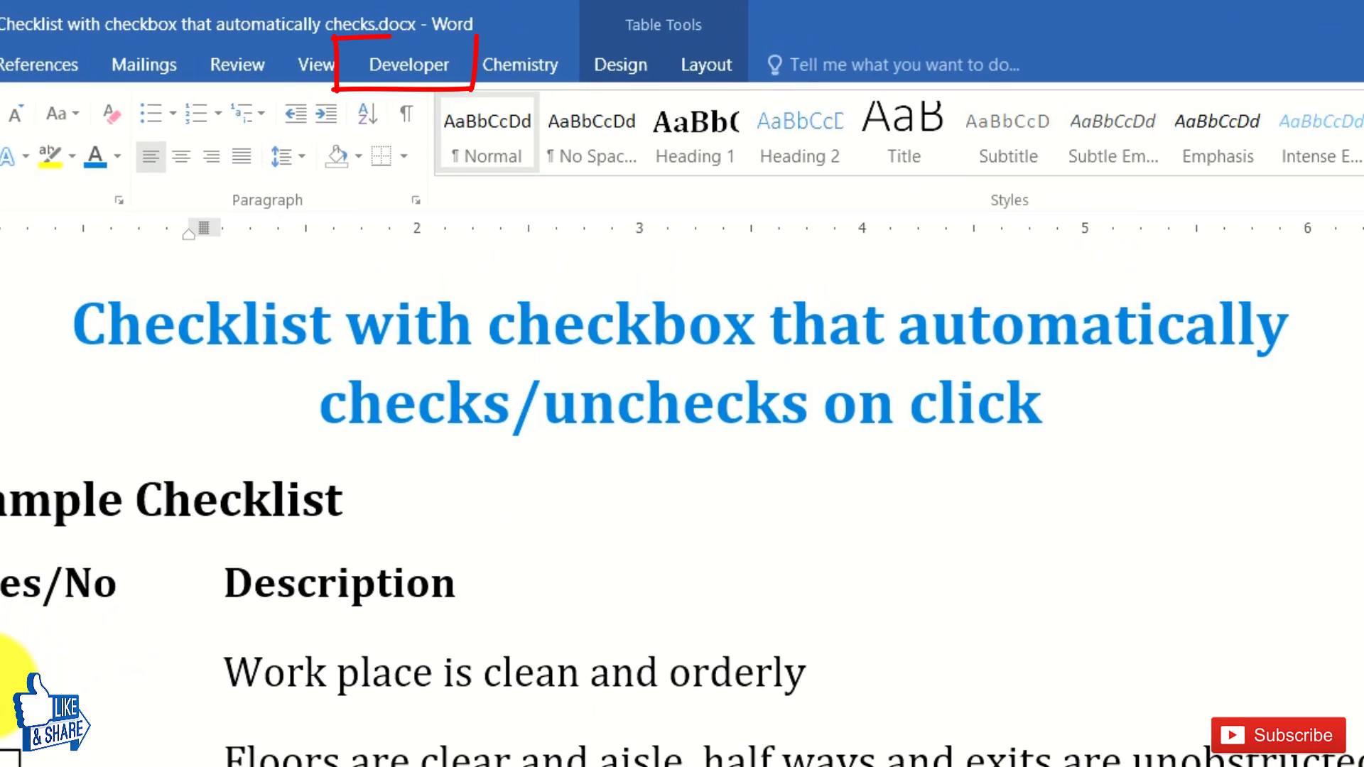
left_click(398, 70)
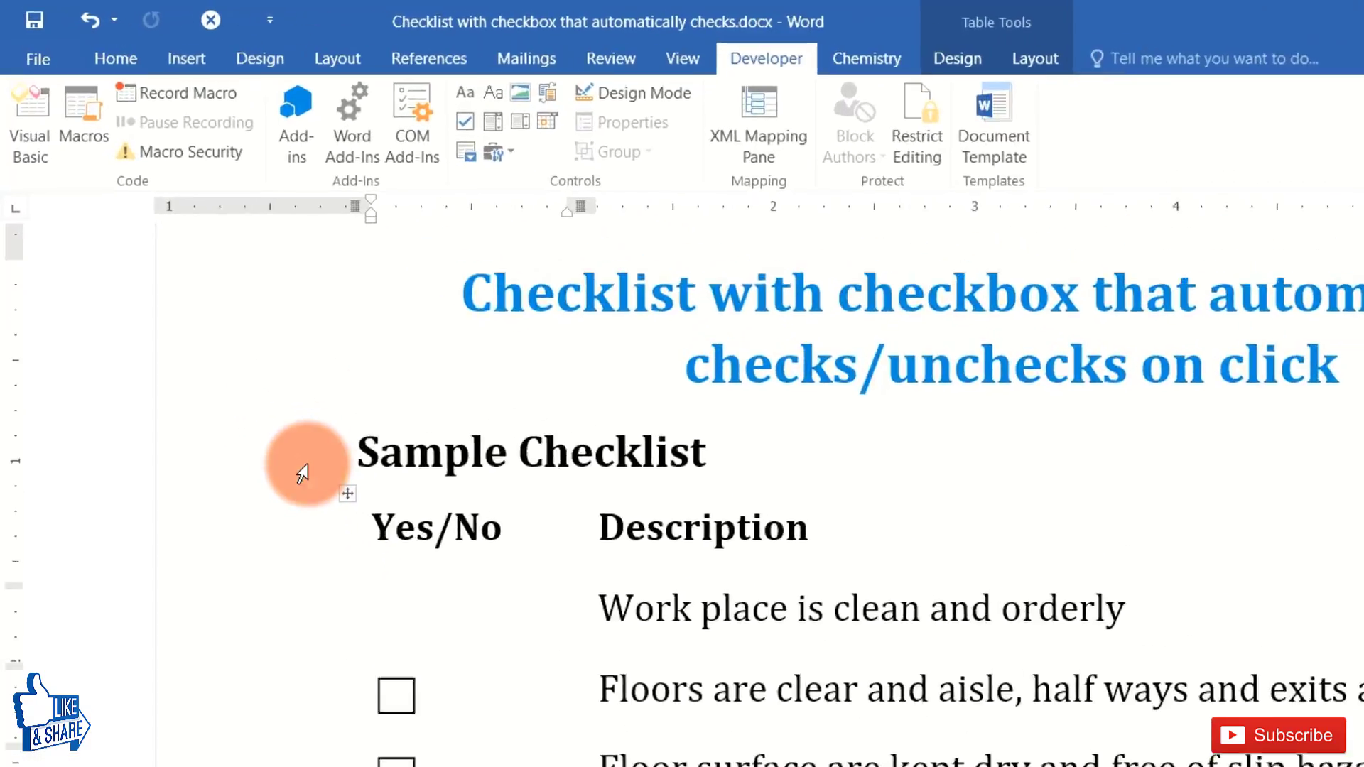
left_click(39, 70)
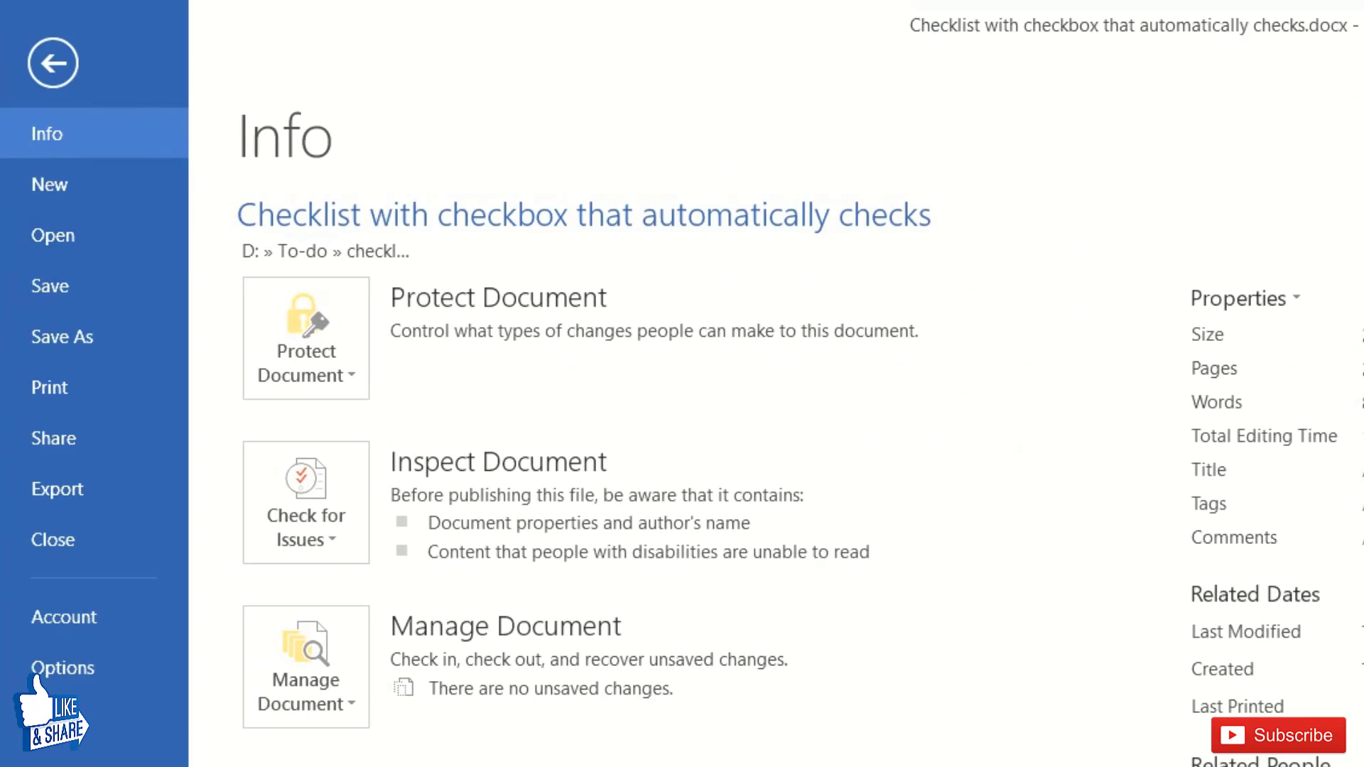
left_click(63, 668)
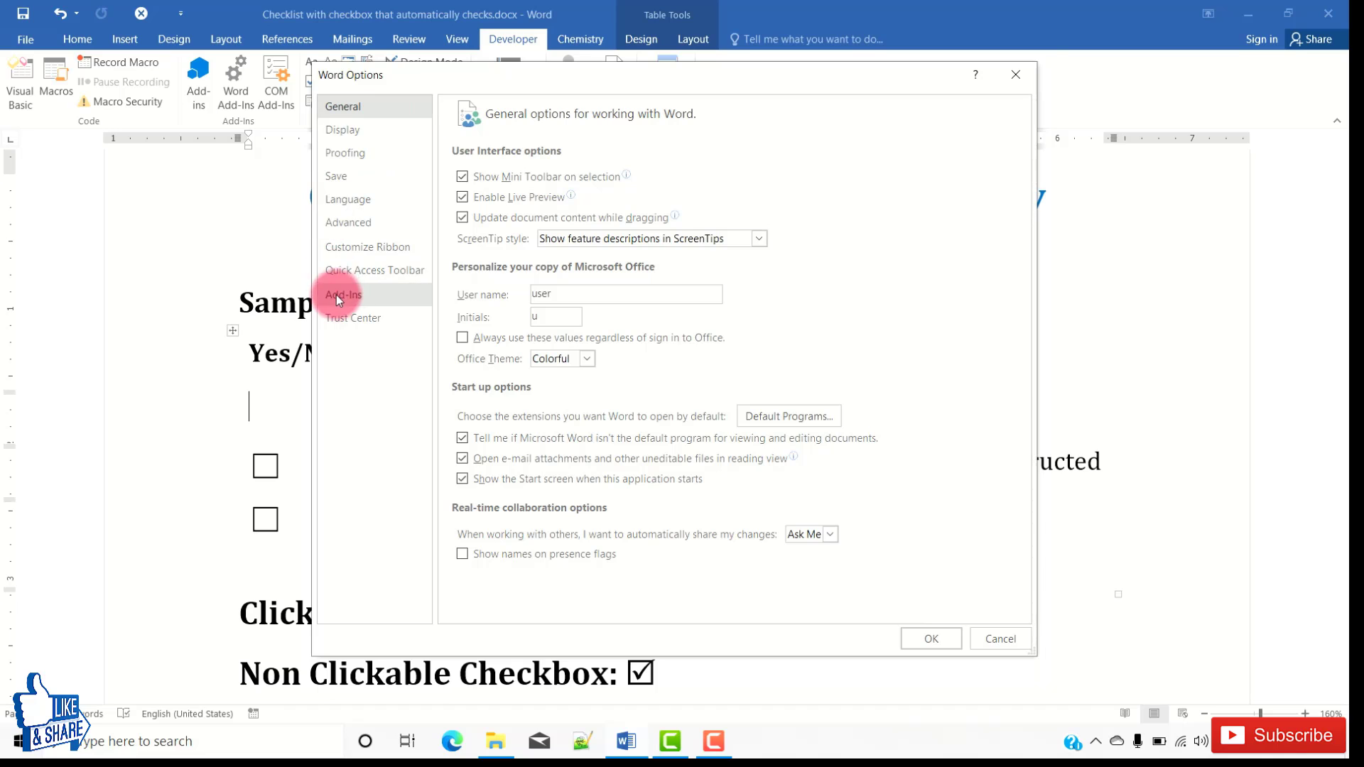
left_click(355, 249)
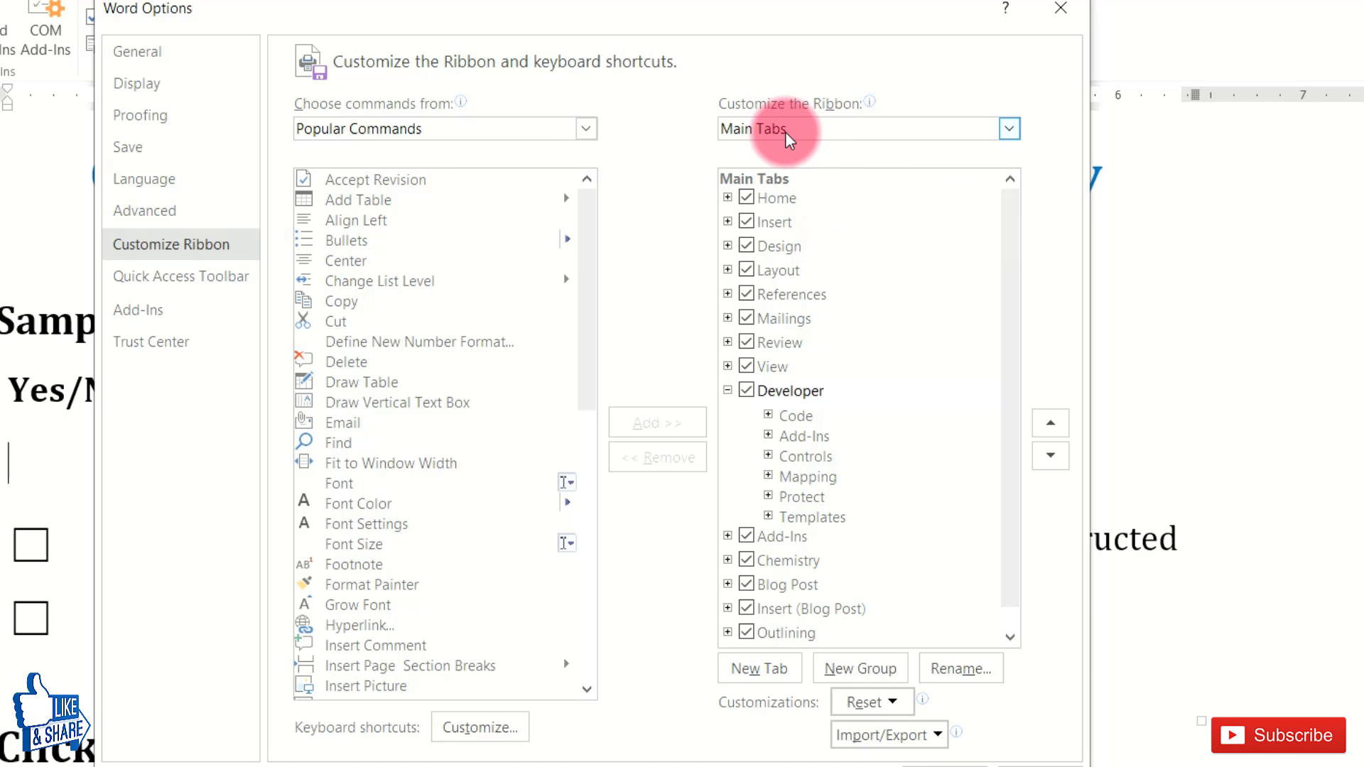
left_click(746, 390)
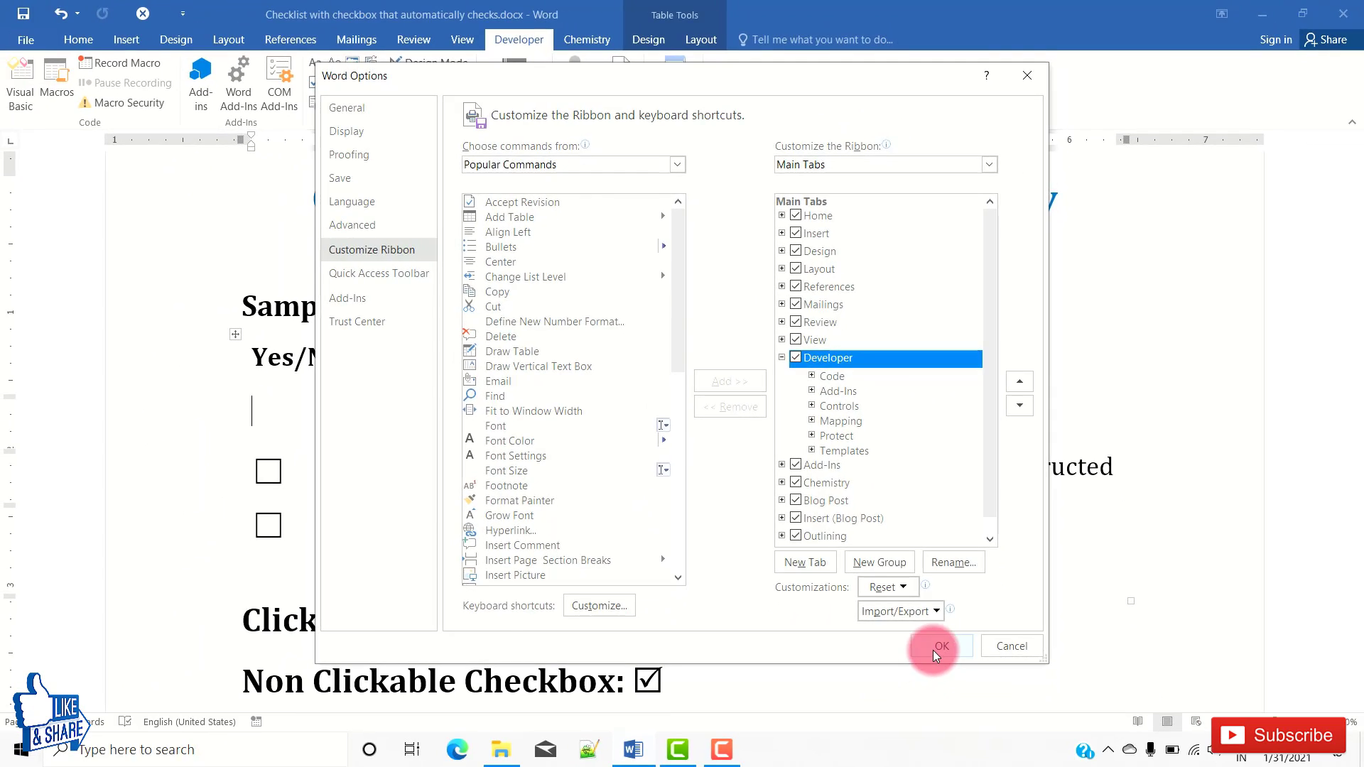
left_click(940, 646)
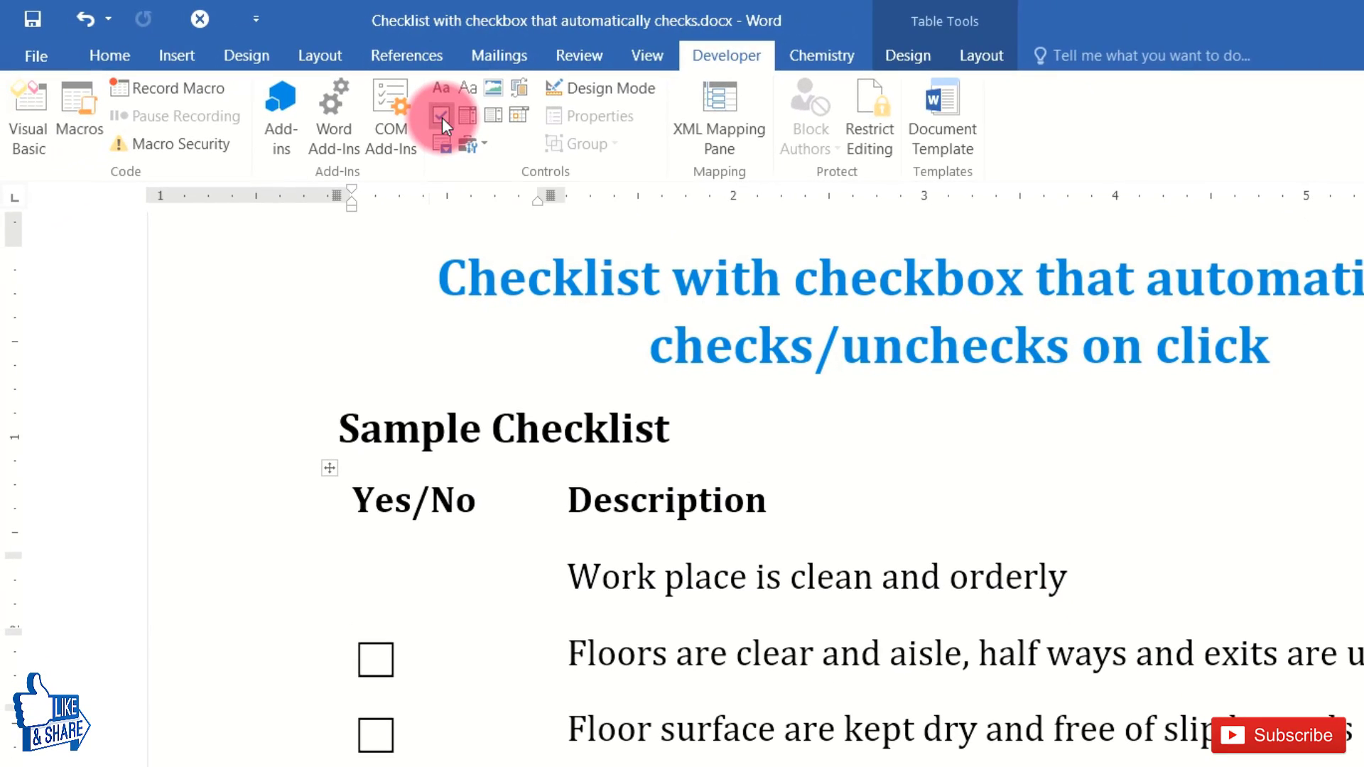
- Insert a Check Box Content Control in the first Yes/No cell and test toggling it
left_click(442, 117)
left_click(791, 626)
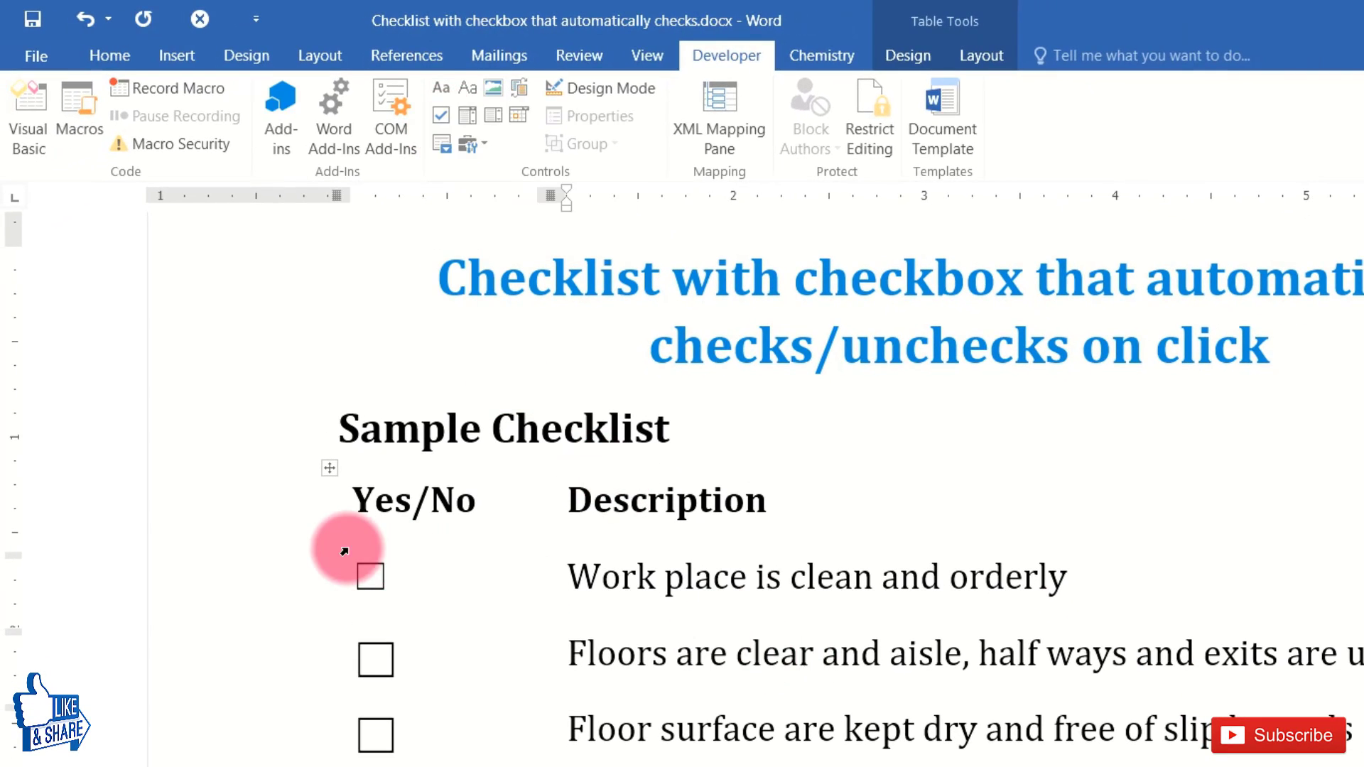
left_click(368, 574)
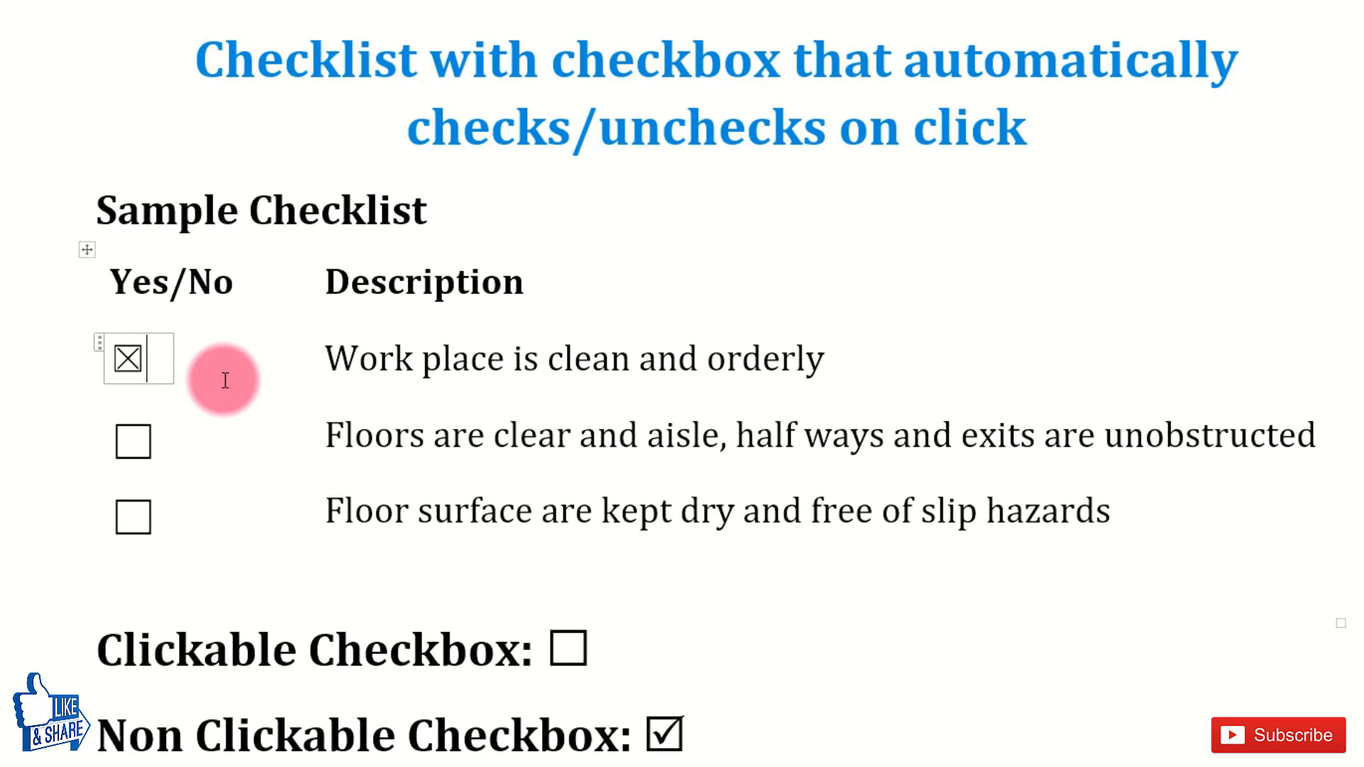
left_click(128, 357)
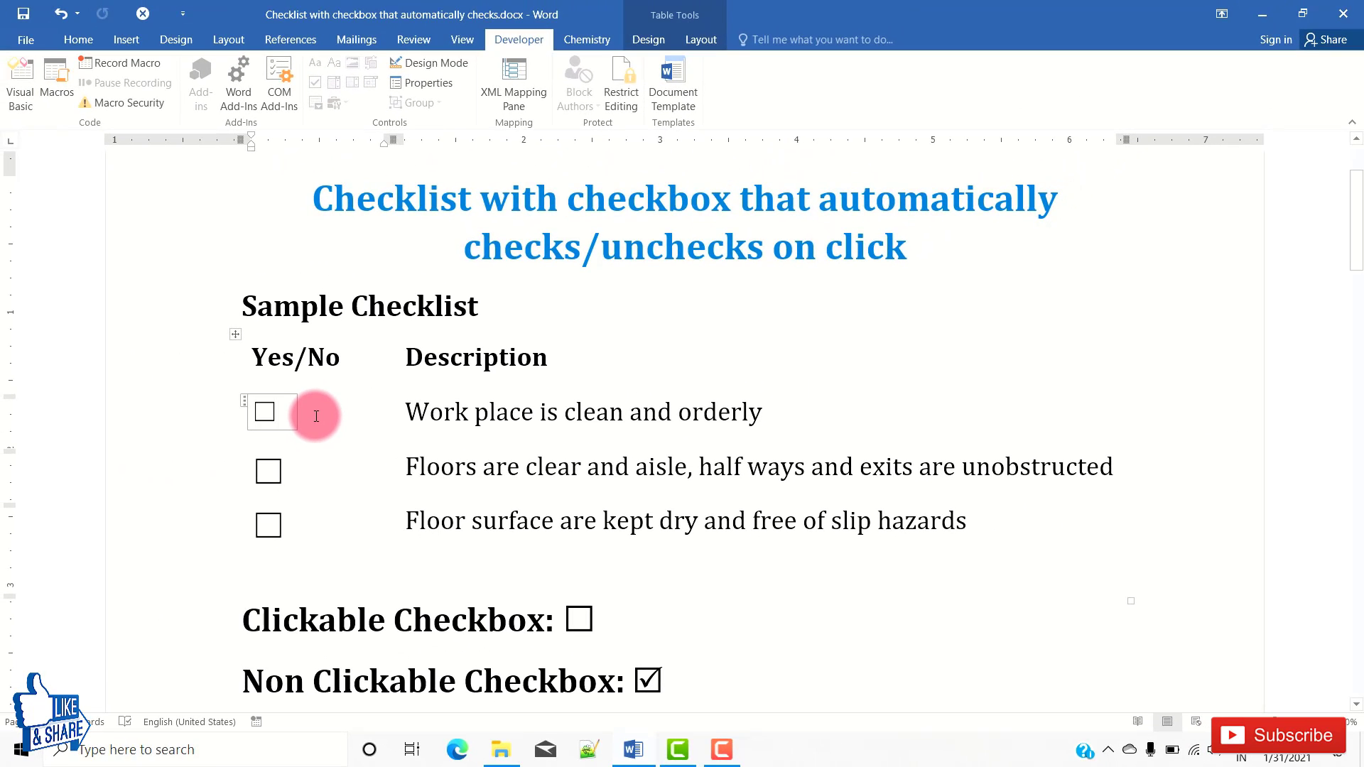
- Set the first row's checkbox to font size 22
left_click(262, 407)
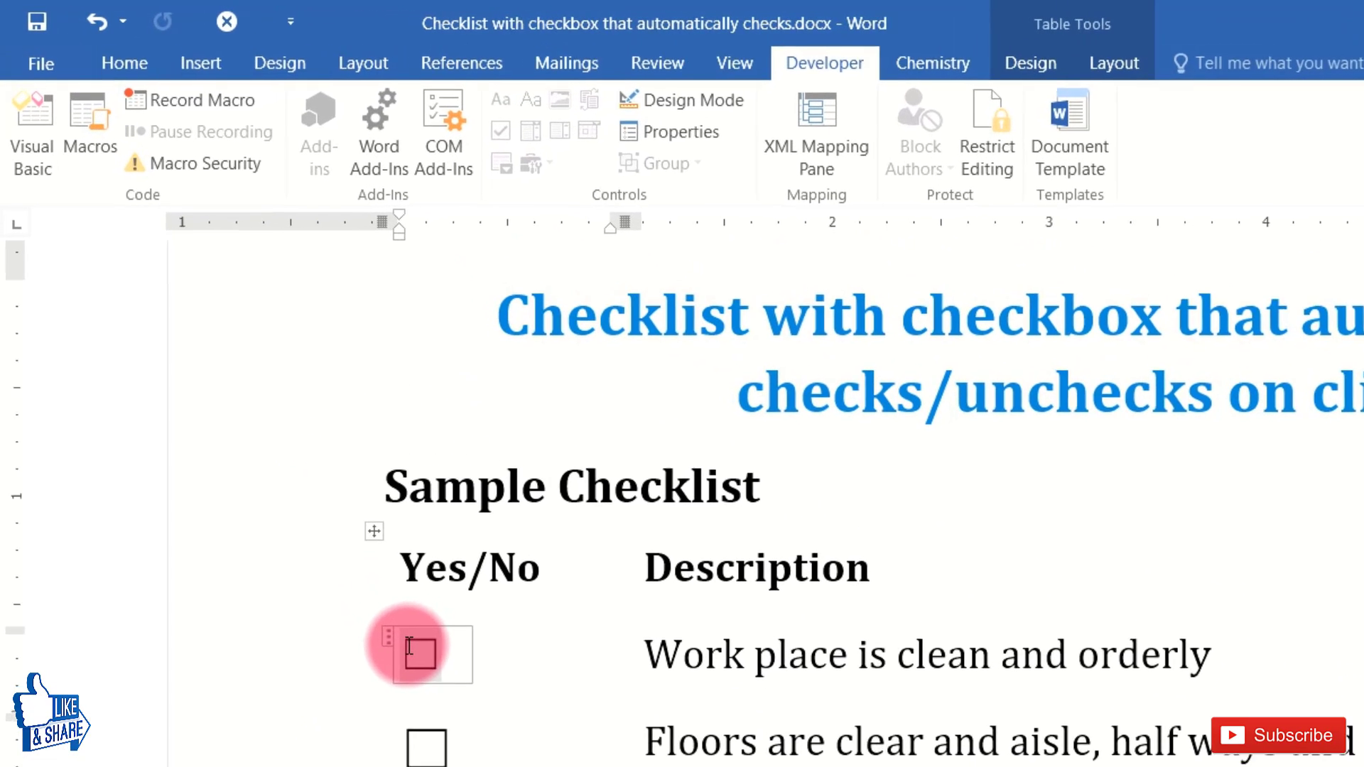
left_click(129, 64)
left_click(388, 112)
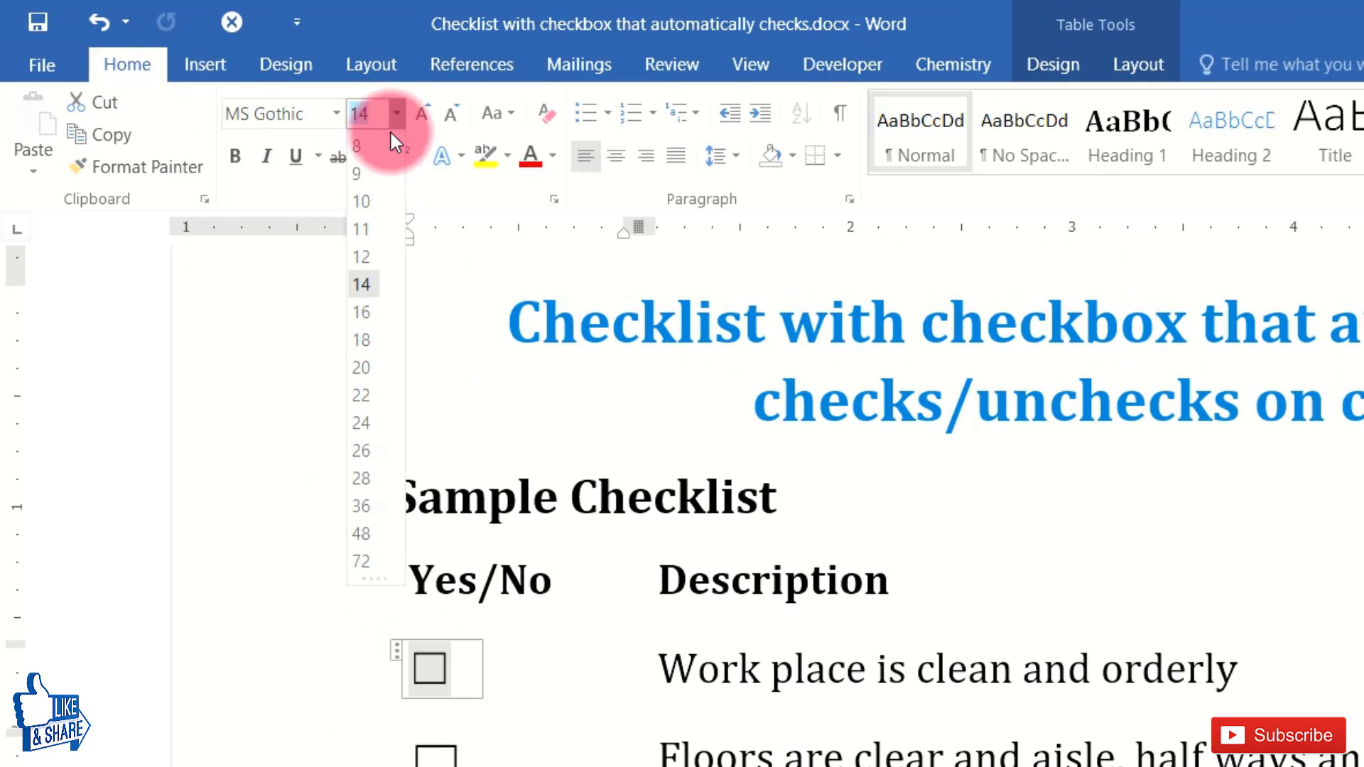
left_click(366, 390)
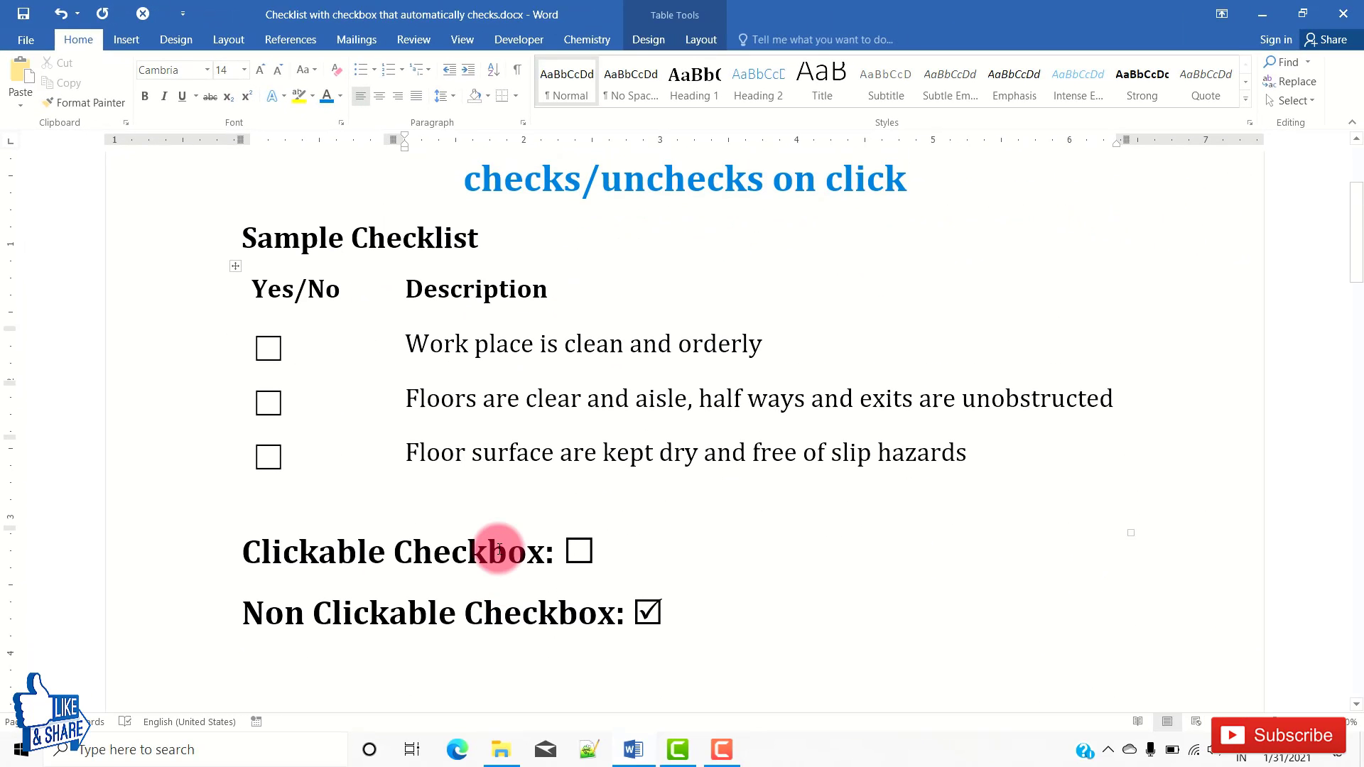
left_click(283, 354)
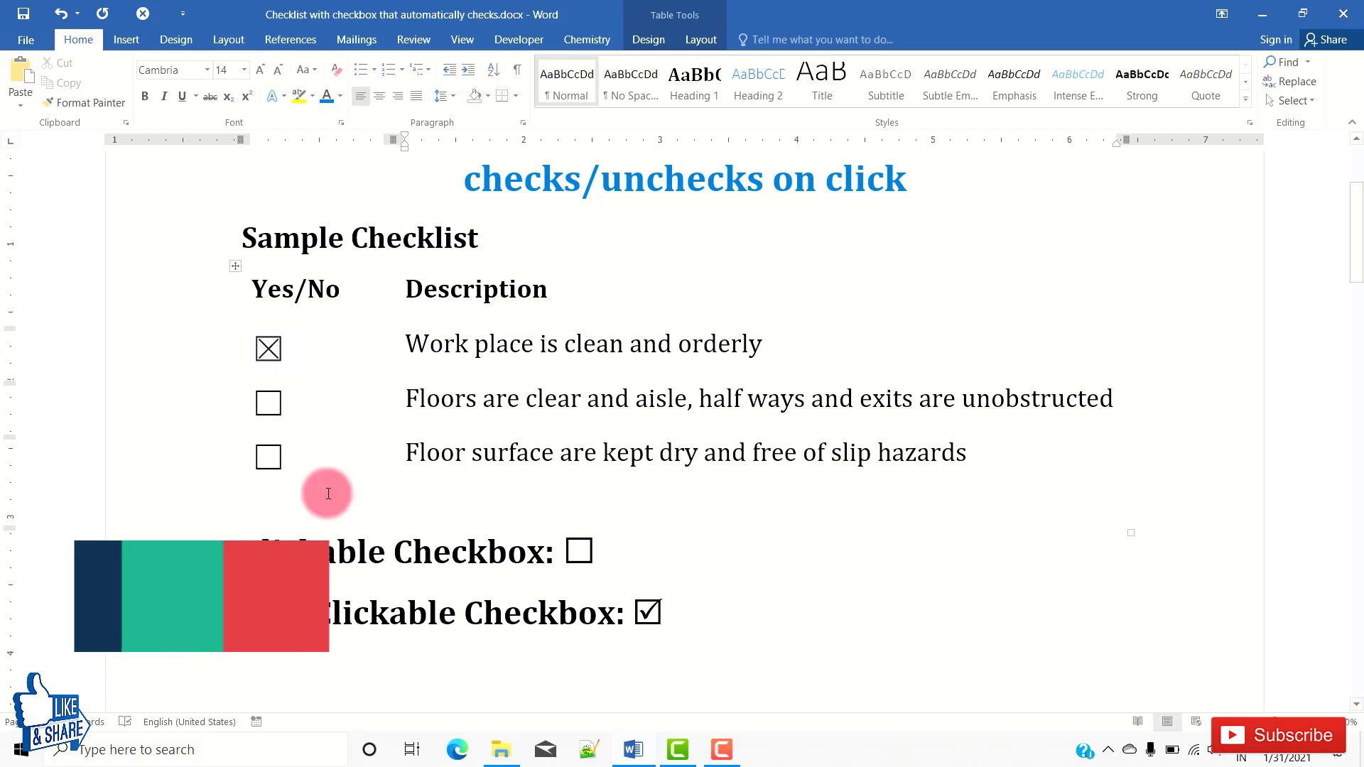
- Toggle the example table's first checkbox off and on, then select the first checklist checkbox
scroll(412, 535, "down", 3)
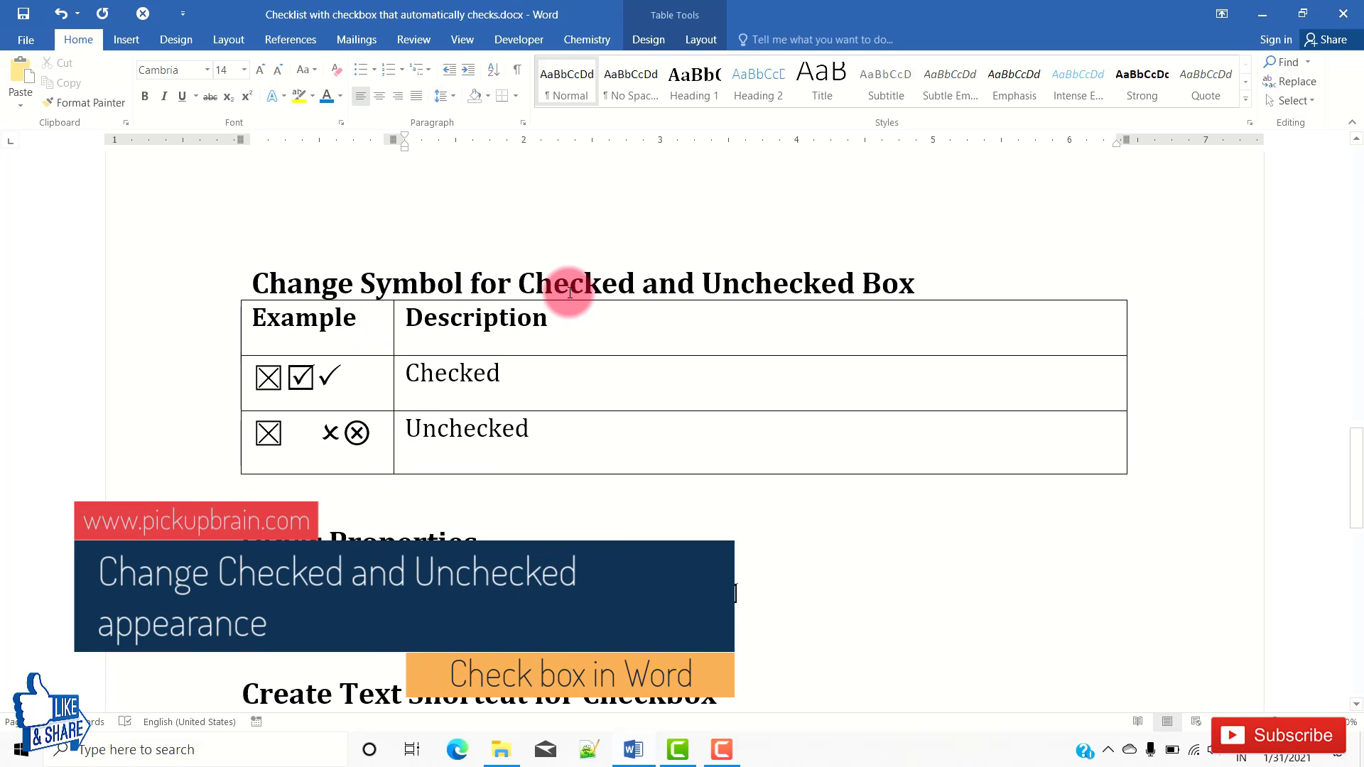
left_click(263, 371)
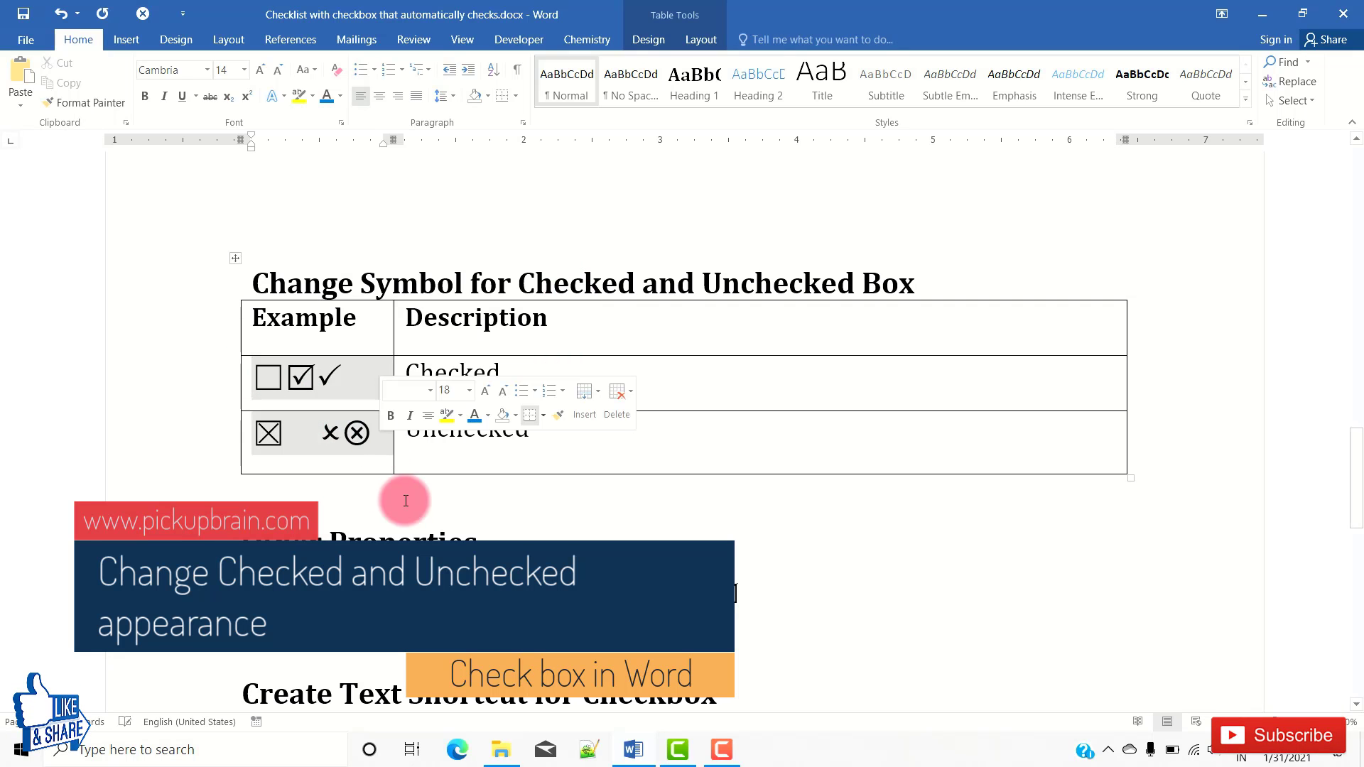
left_click(268, 374)
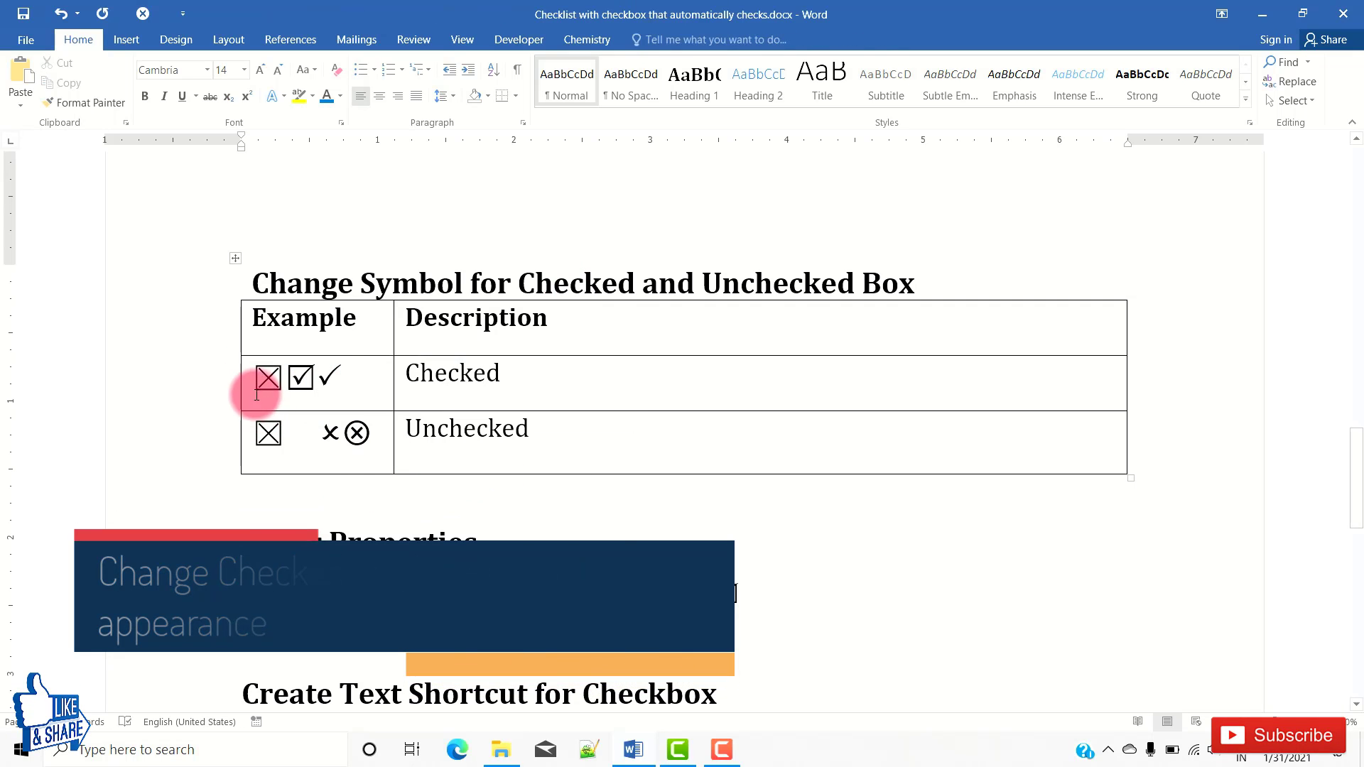
left_click(794, 478)
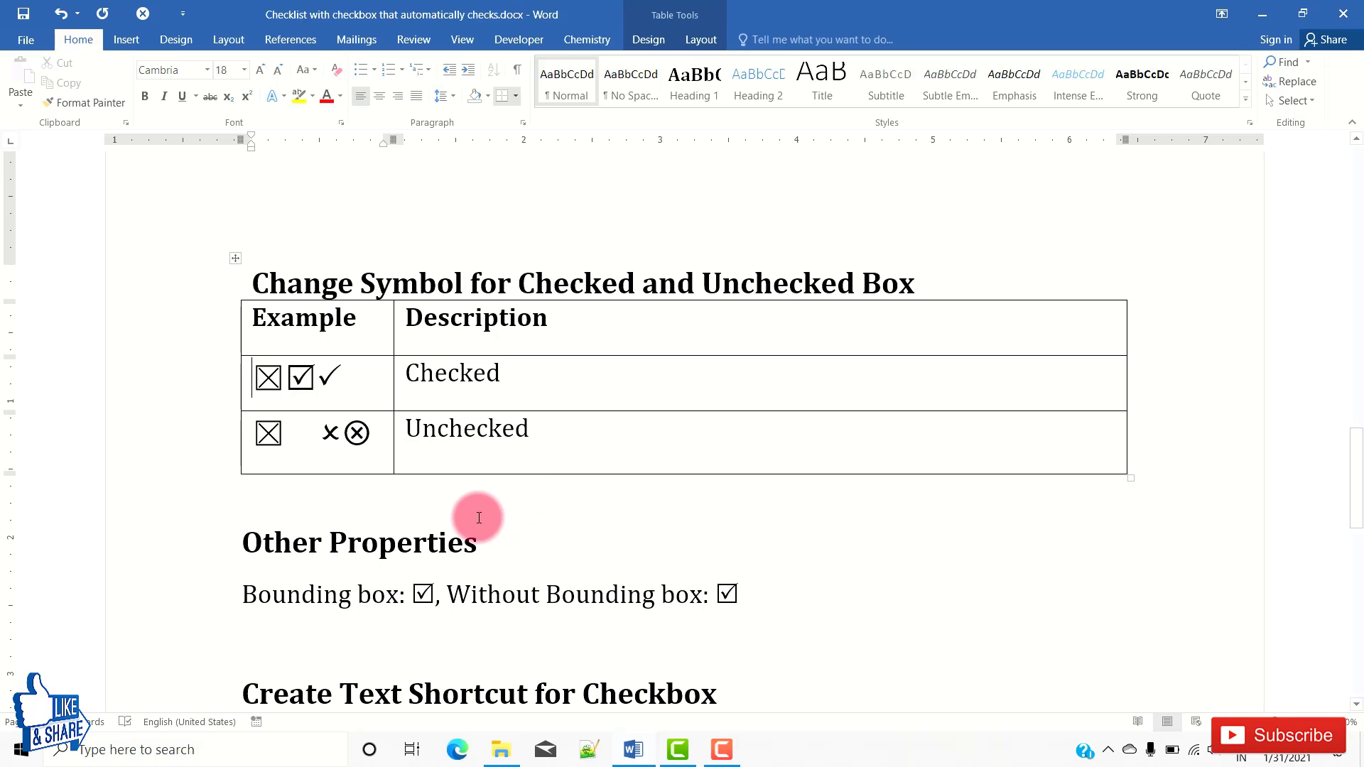
left_click(509, 518)
scroll(530, 488, "up", 10)
left_click(267, 486)
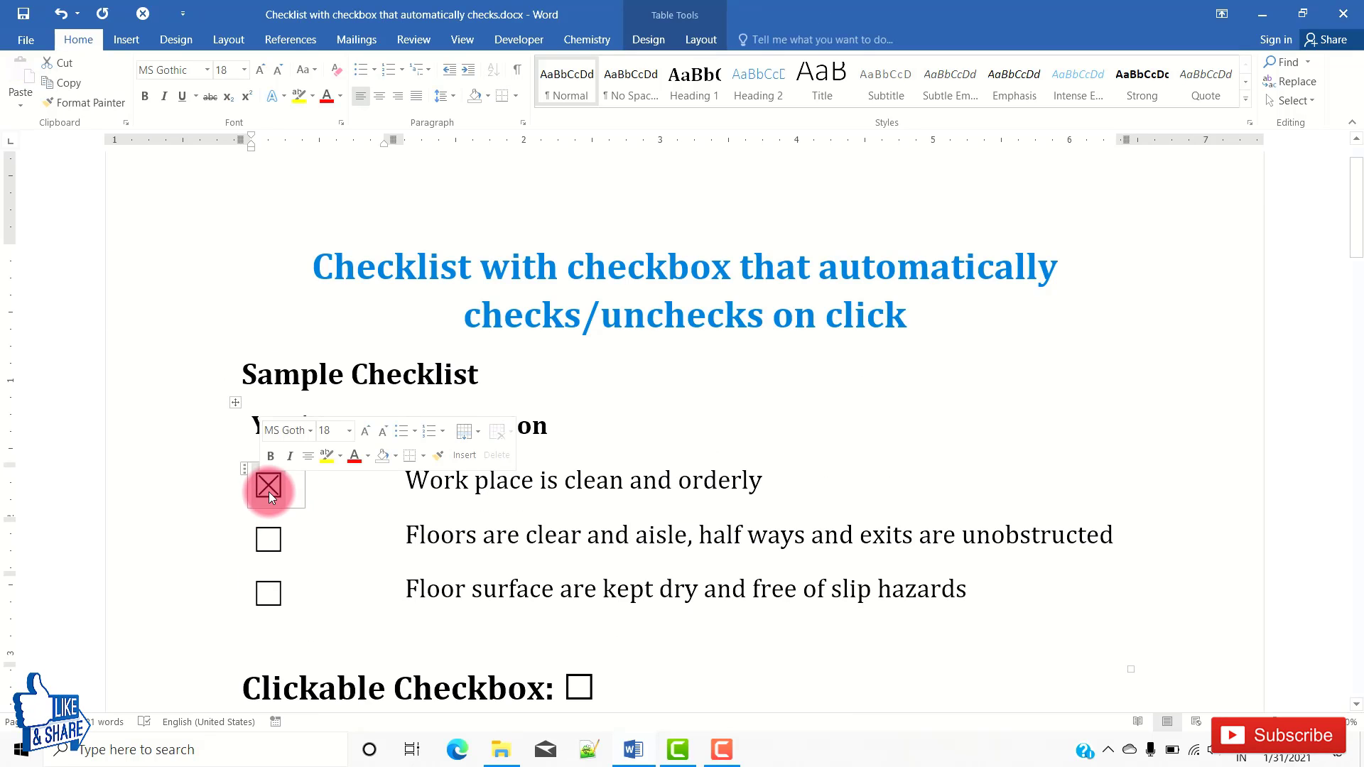
- Set the first checklist checkbox's checked symbol to Wingdings 2 character 82 (☑)
left_click(612, 87)
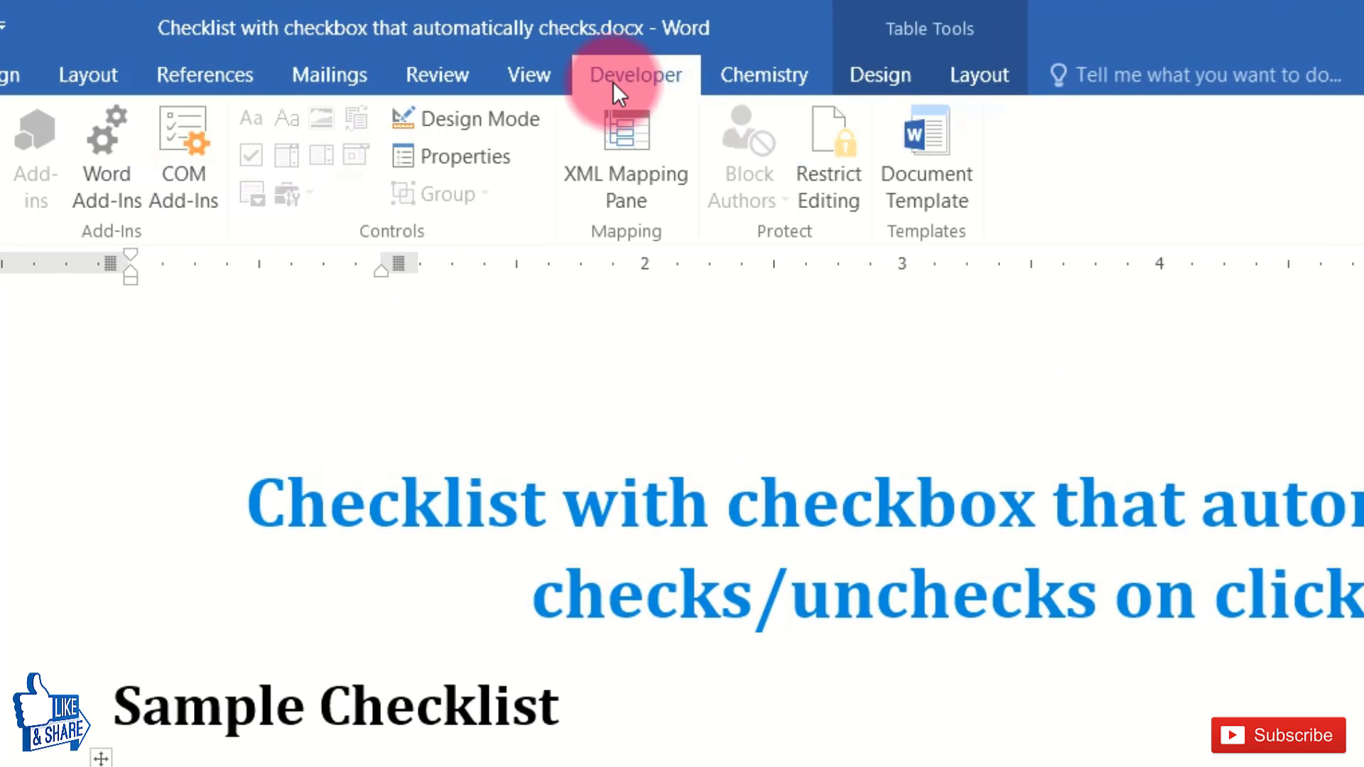
left_click(185, 189)
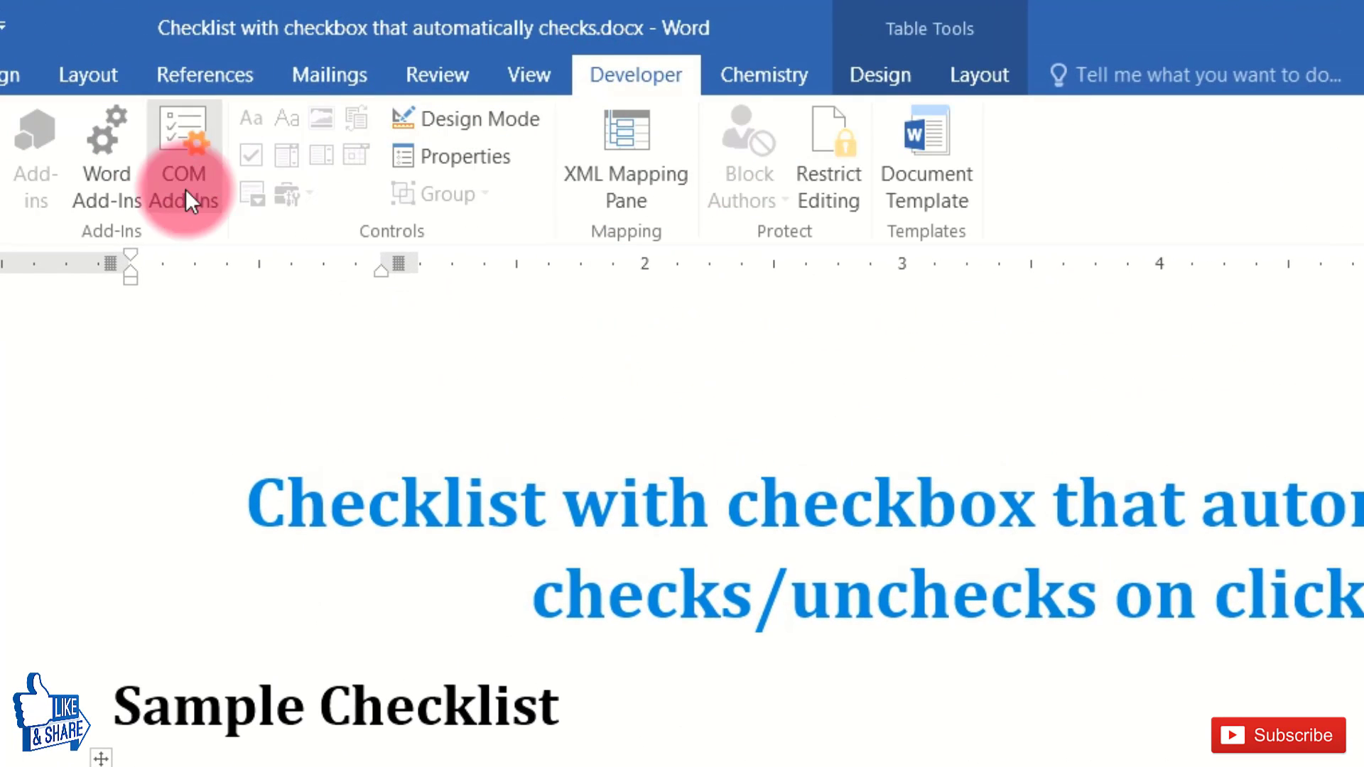
left_click(466, 158)
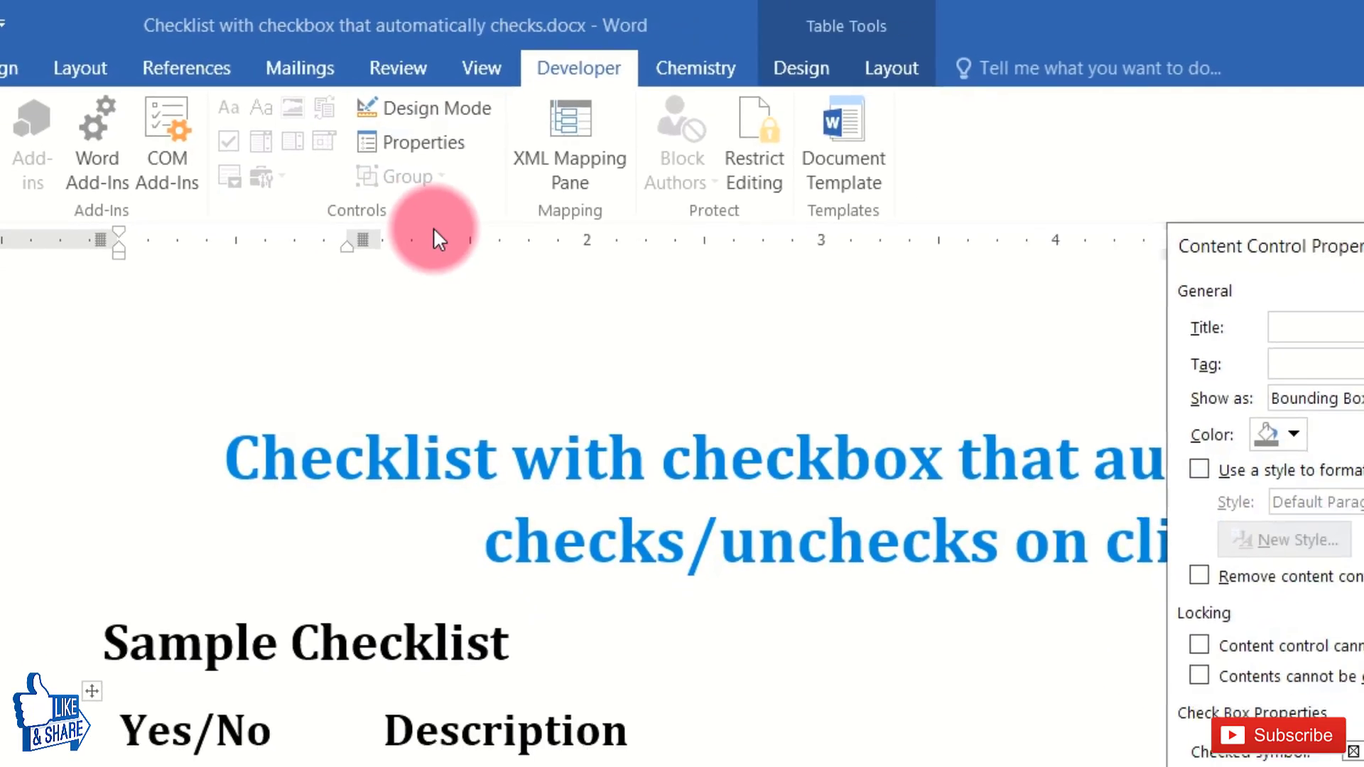
left_click_drag(1322, 246, 1057, 154)
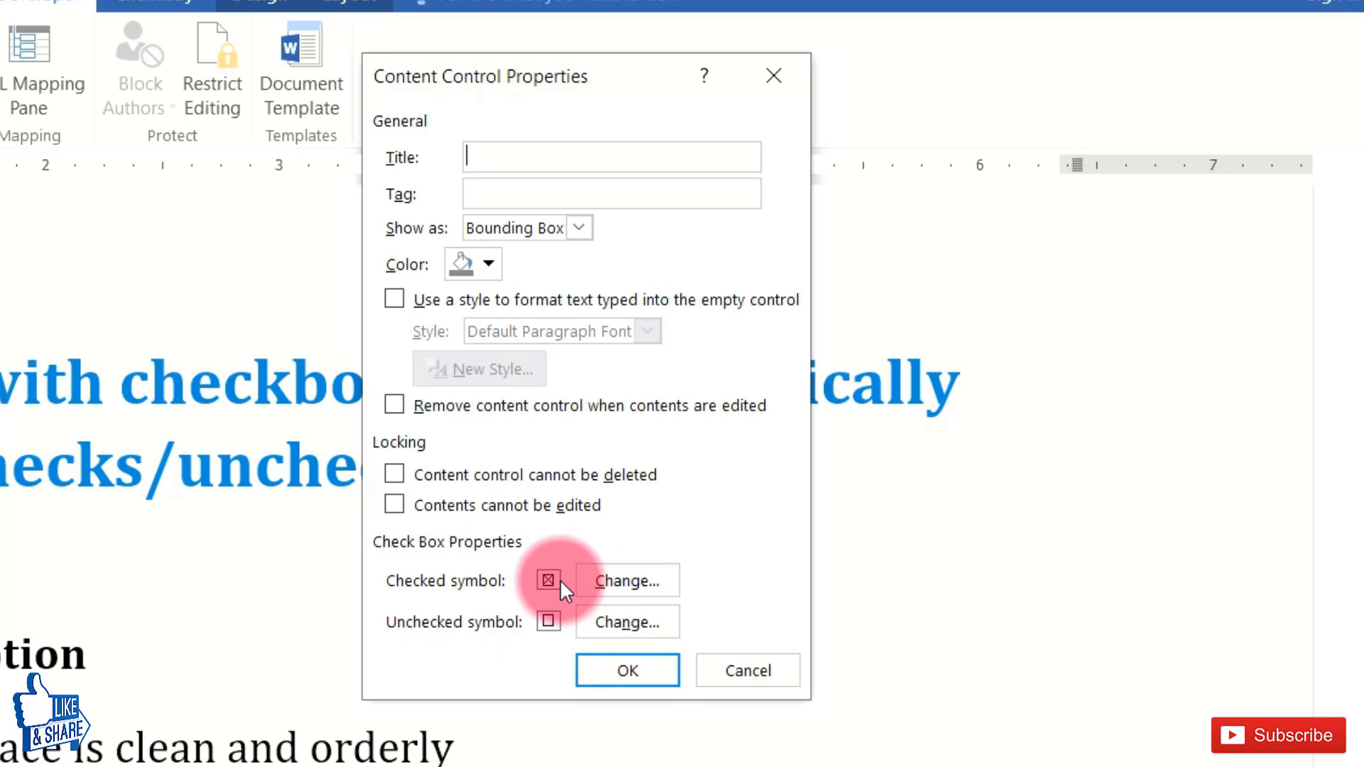
left_click(659, 586)
left_click_drag(346, 250, 972, 109)
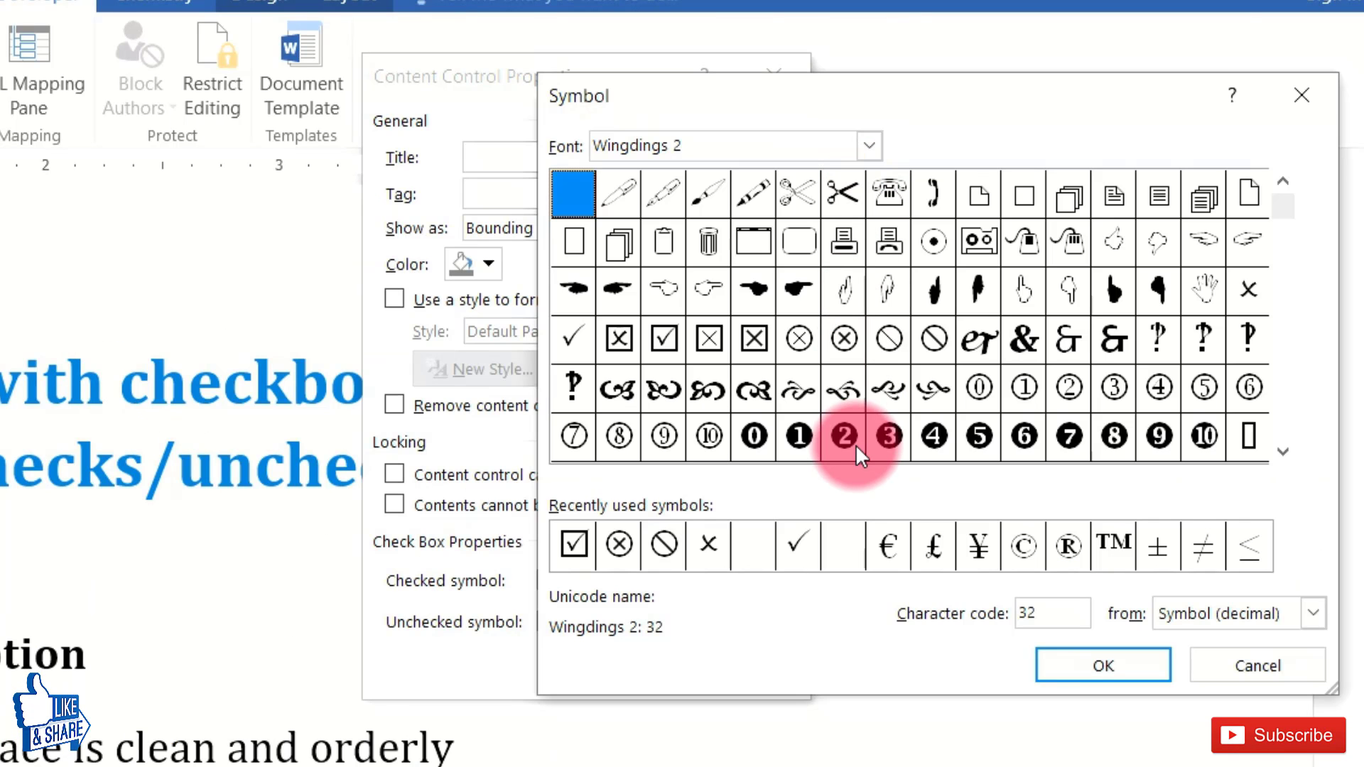
left_click(868, 147)
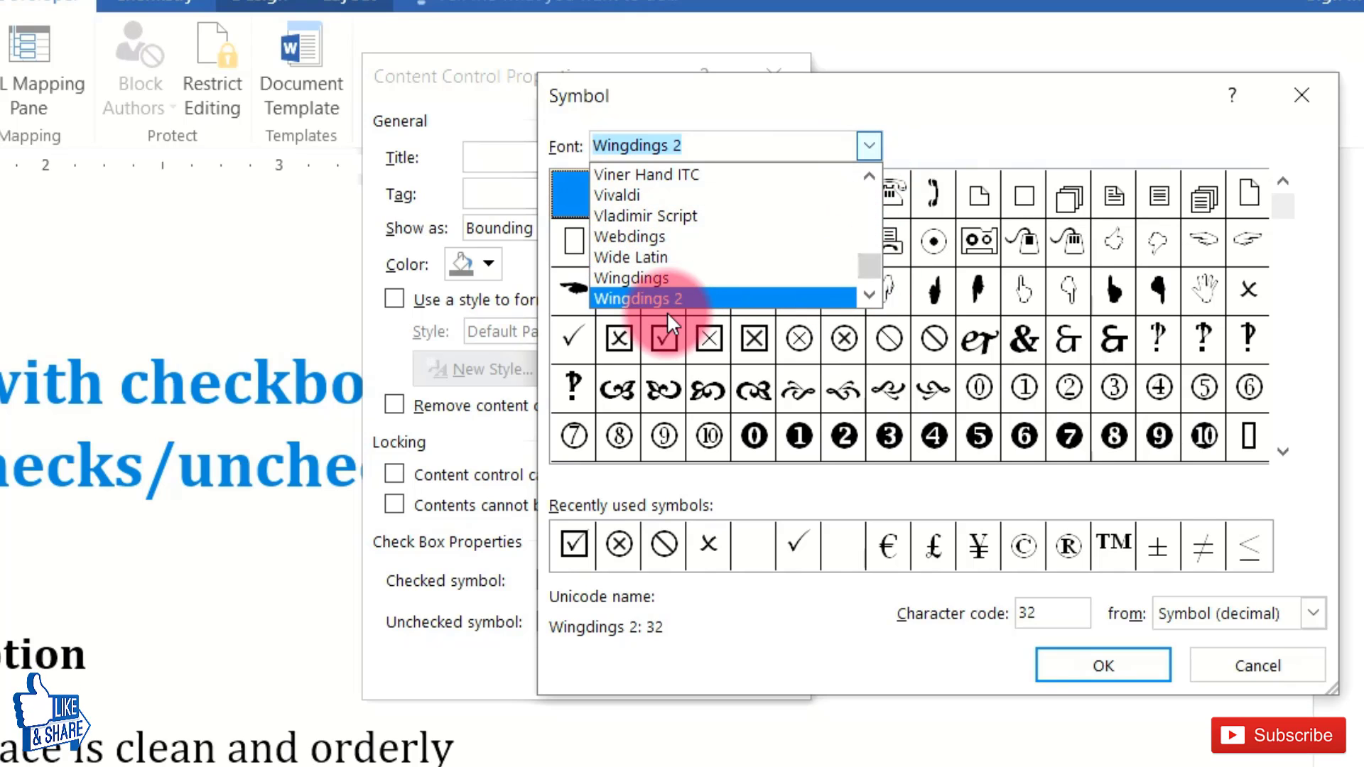
left_click(651, 300)
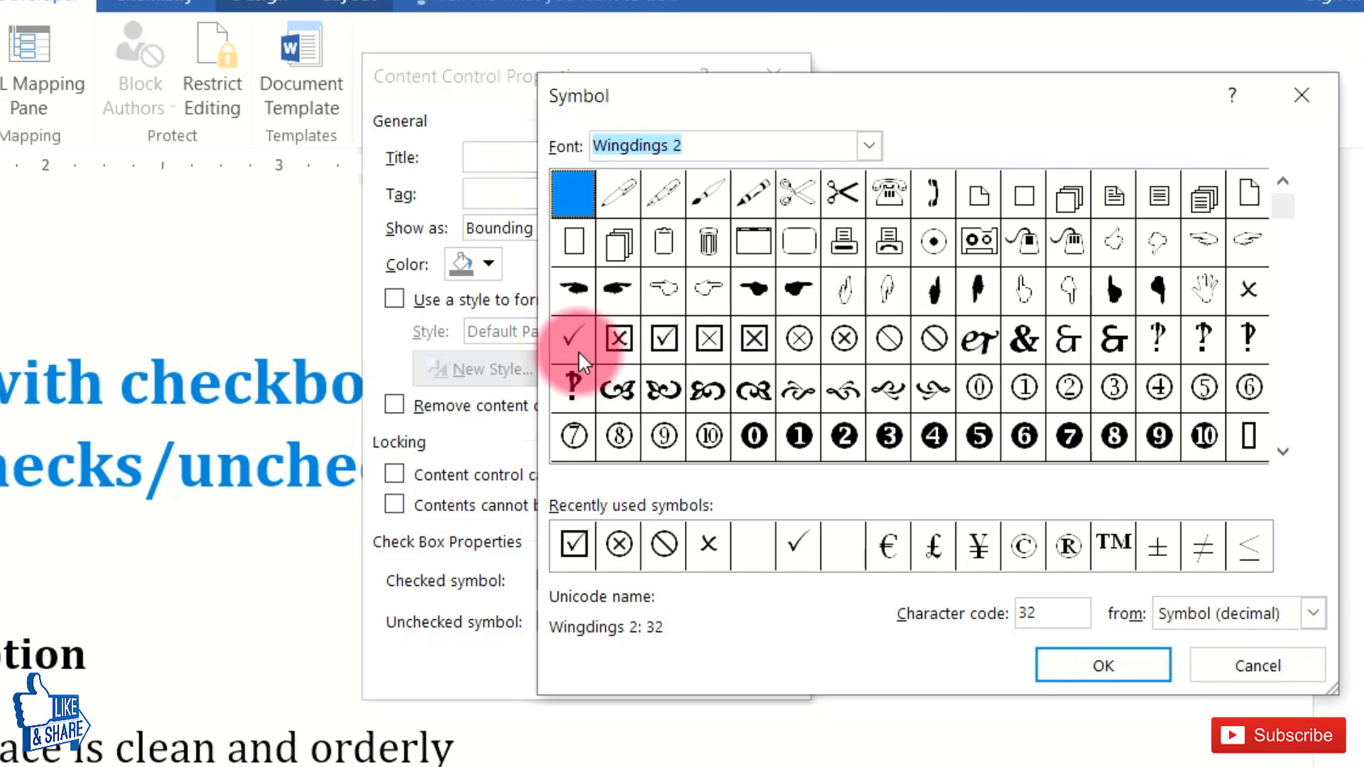
left_click(664, 343)
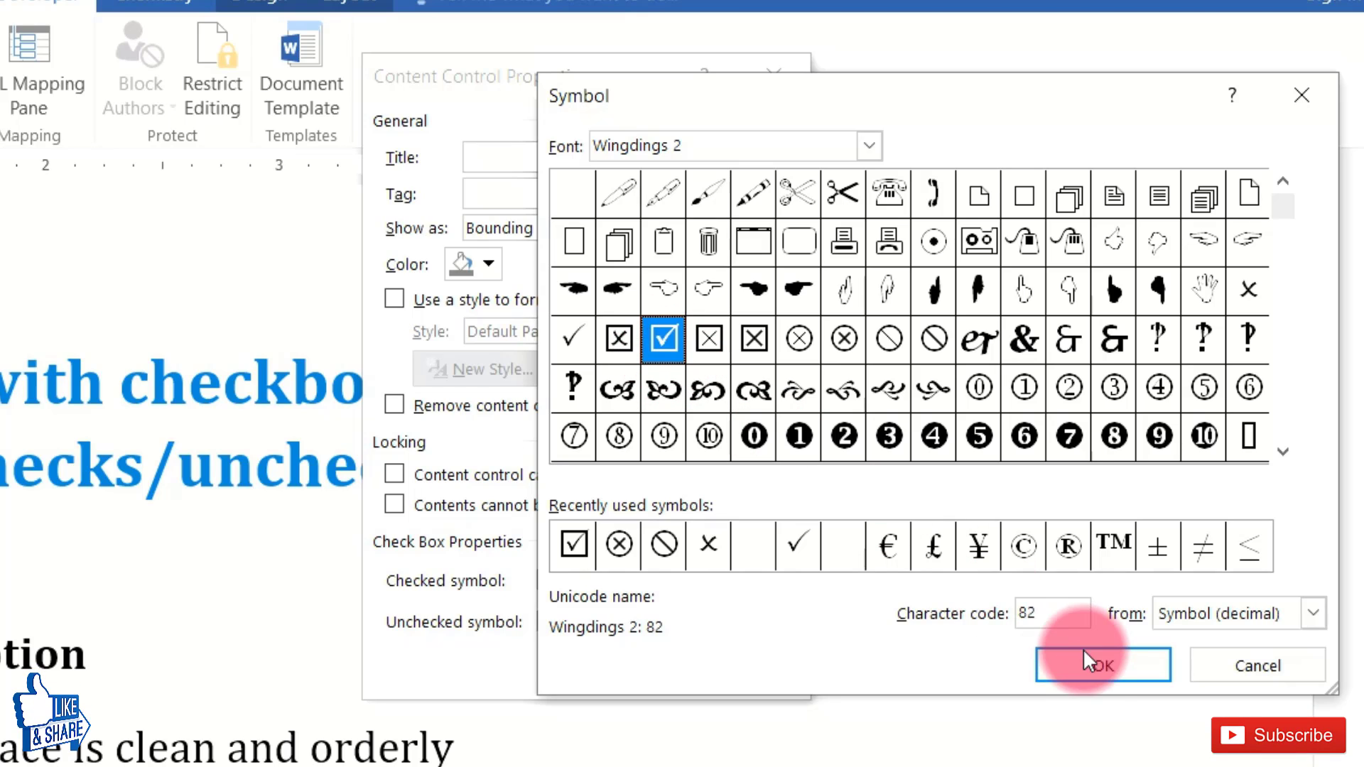
left_click(1098, 663)
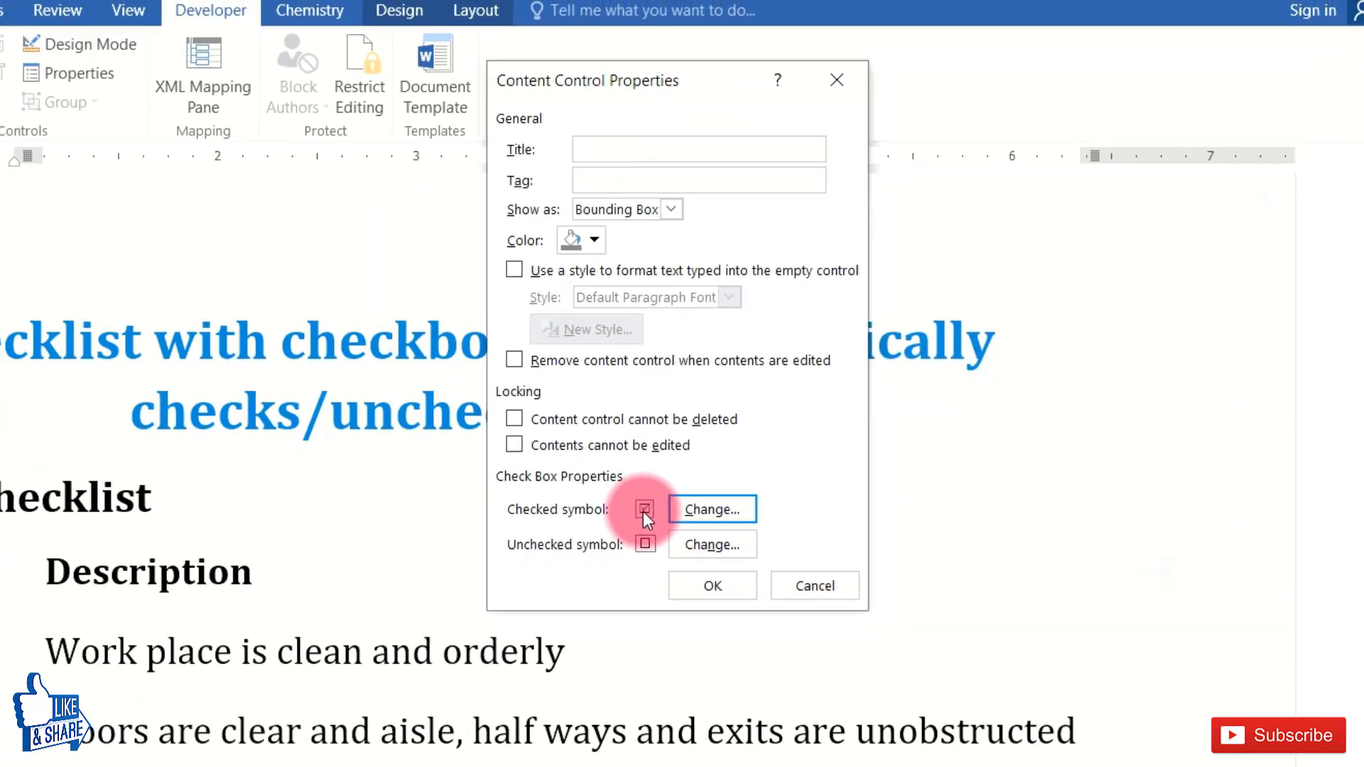
left_click(615, 670)
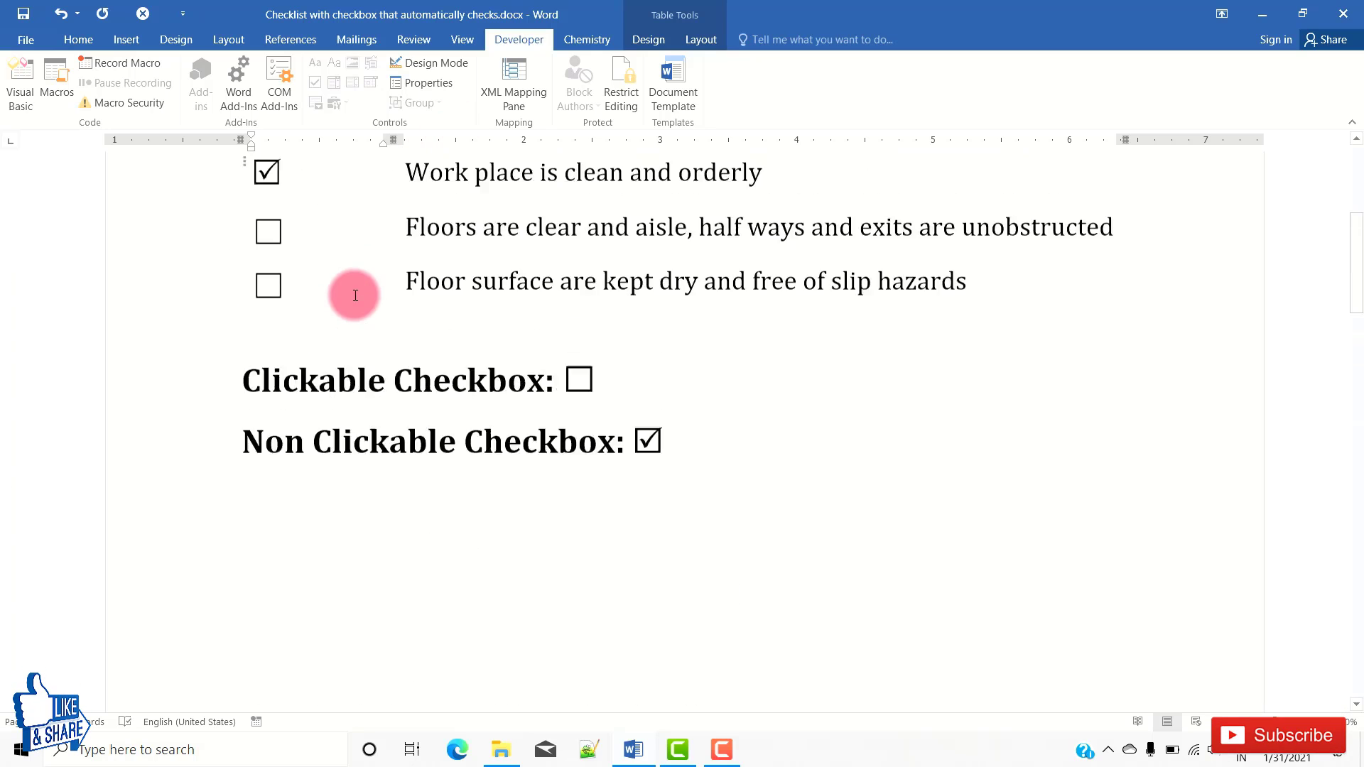
- Give the second checklist checkbox a Wingdings 2 circled X unchecked symbol and test it
scroll(353, 292, "up", 1)
left_click(268, 334)
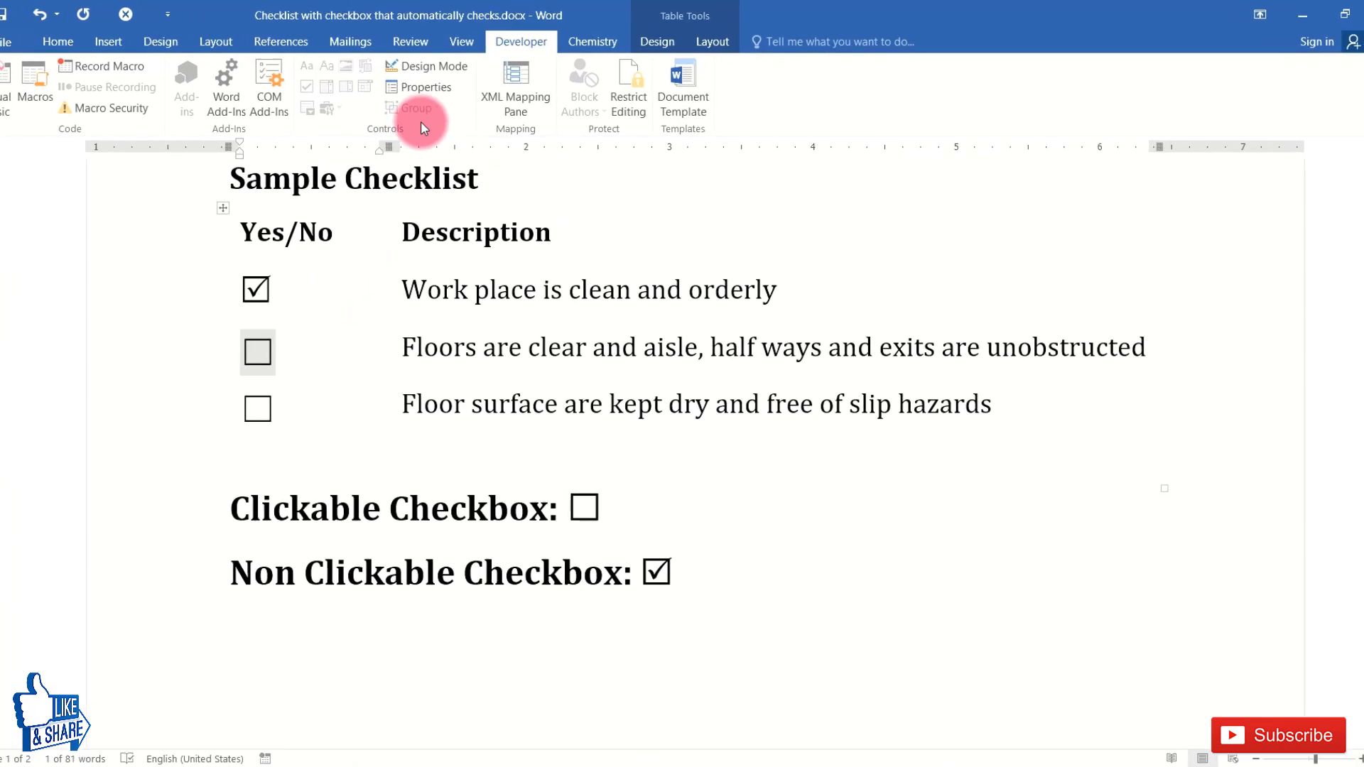
left_click(421, 87)
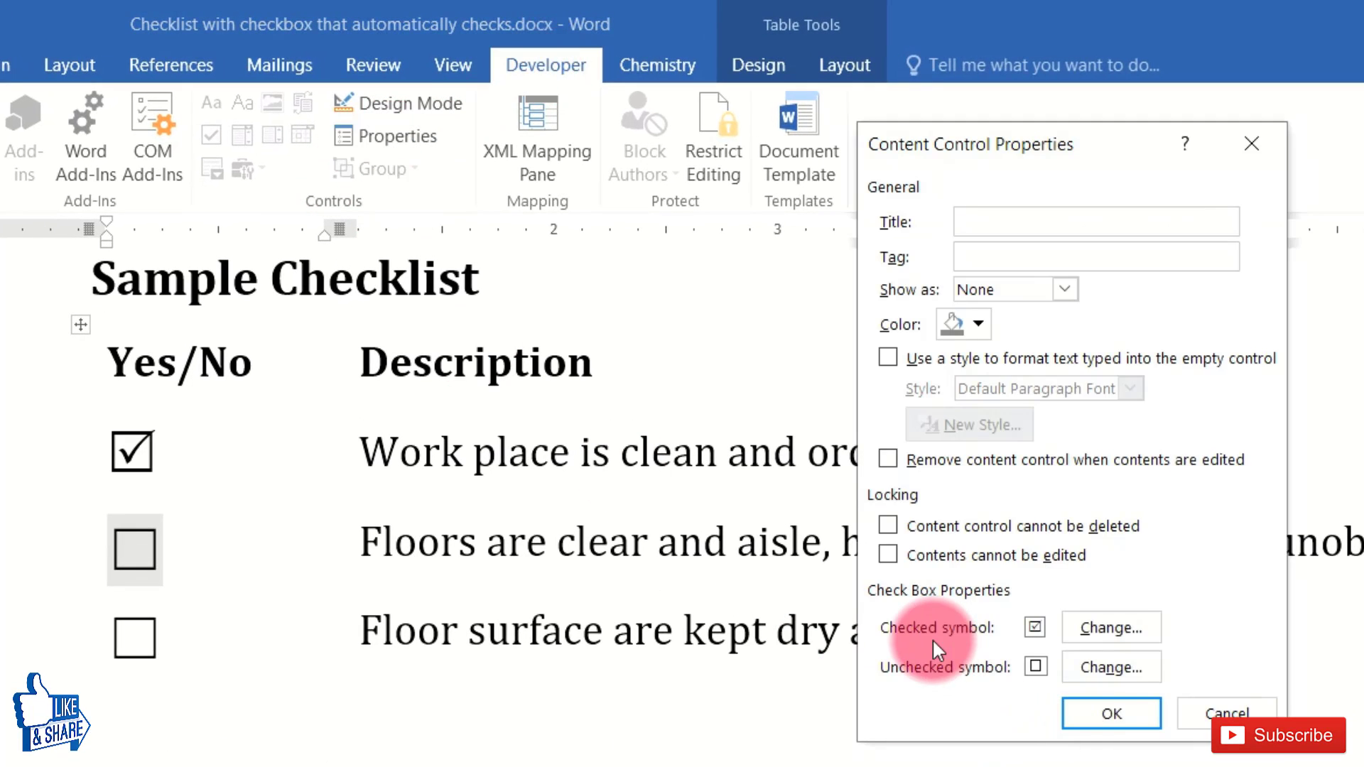
left_click(1081, 668)
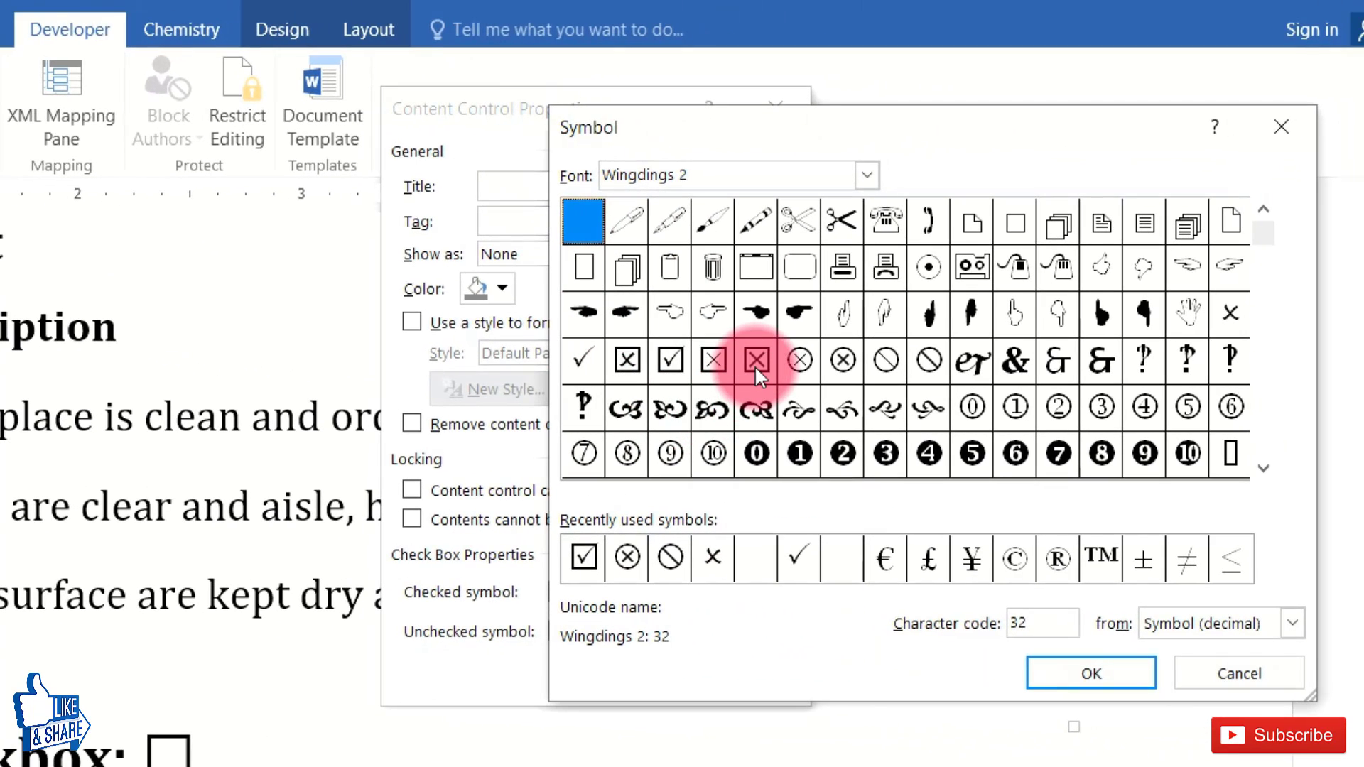
left_click(755, 365)
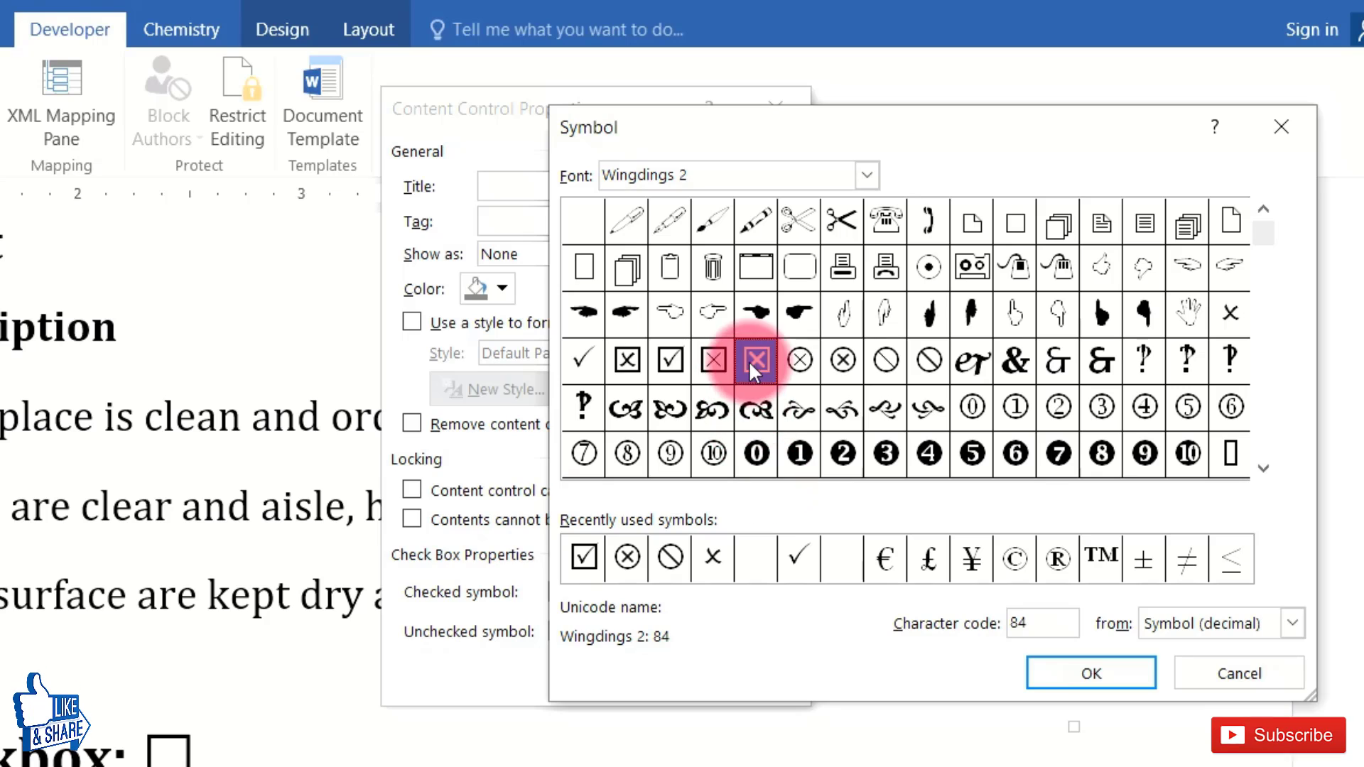
left_click(789, 363)
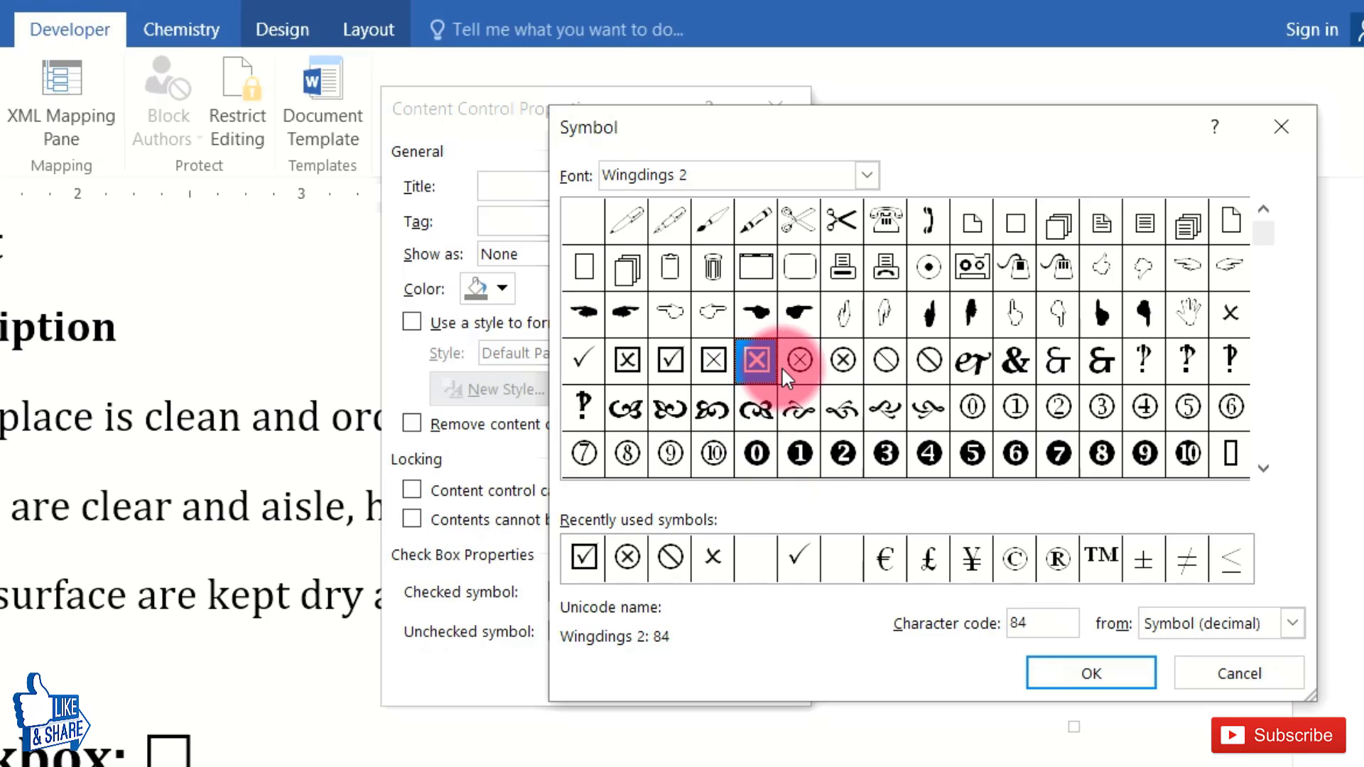
left_click(1094, 674)
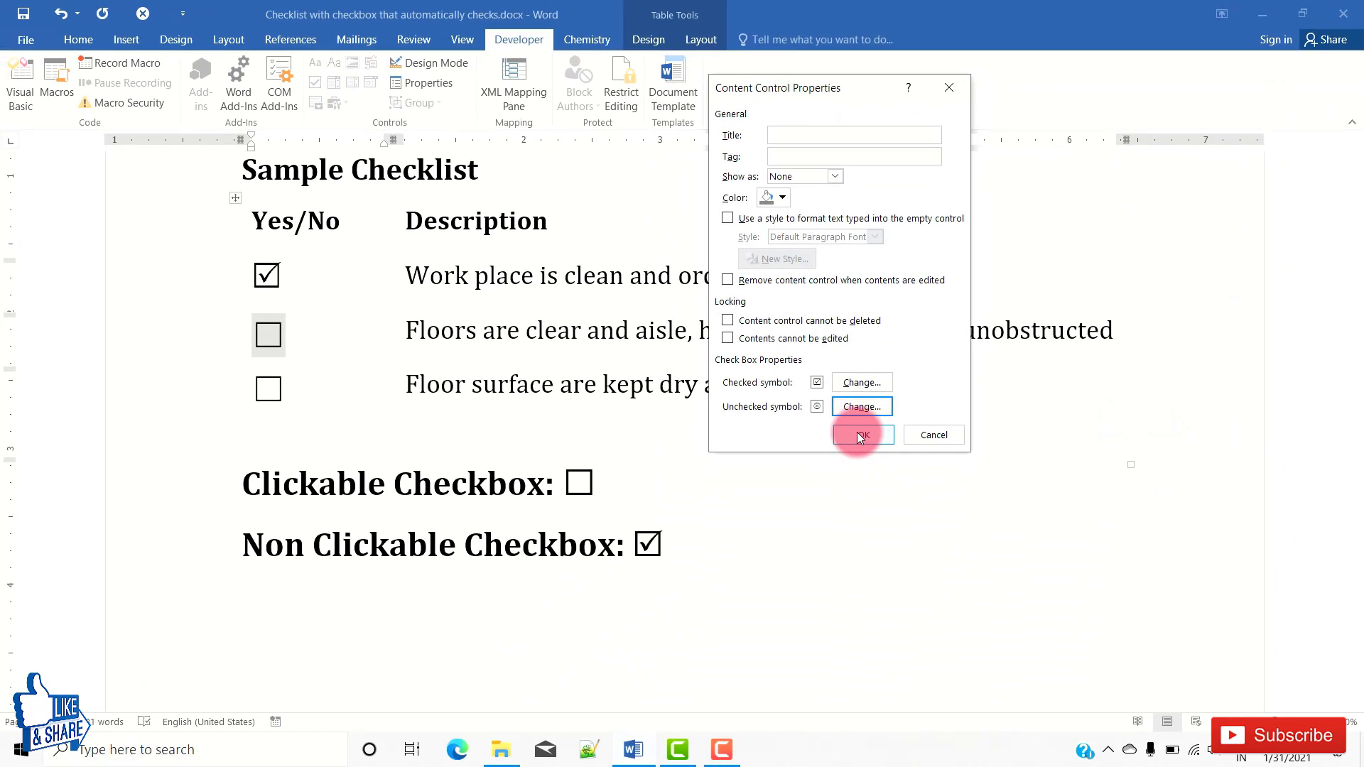
left_click(639, 678)
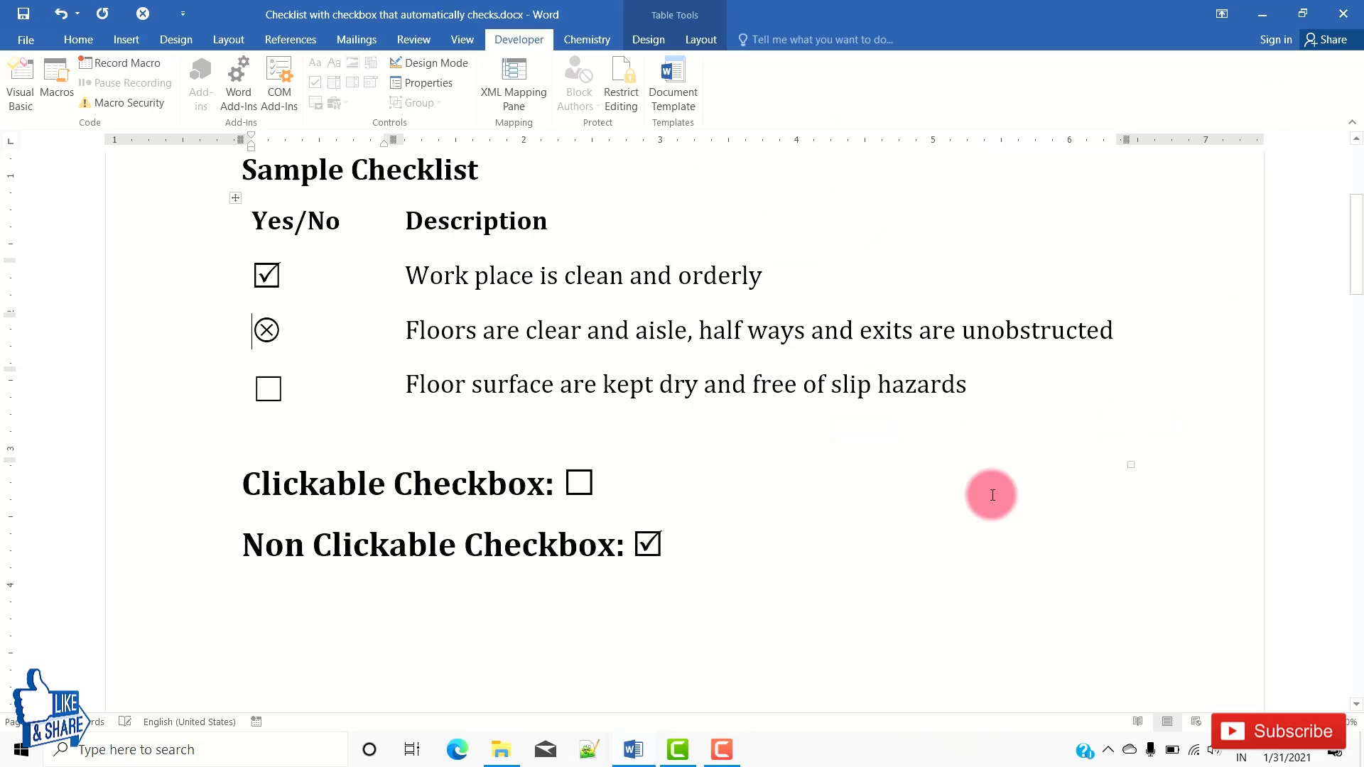
left_click(267, 330)
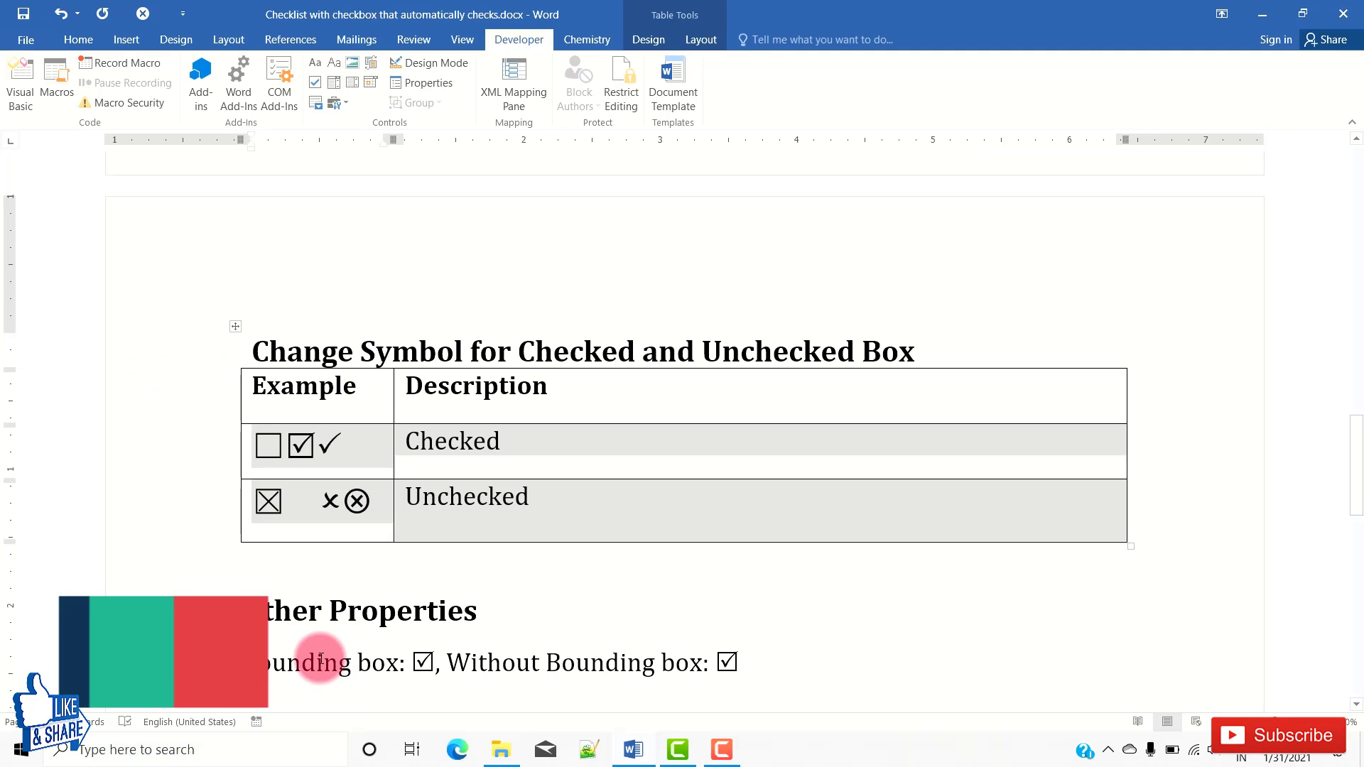
- Toggle the Bounding box and Without Bounding box example checkboxes, ending with both ticked
scroll(914, 664, "down", 2)
left_click(339, 526)
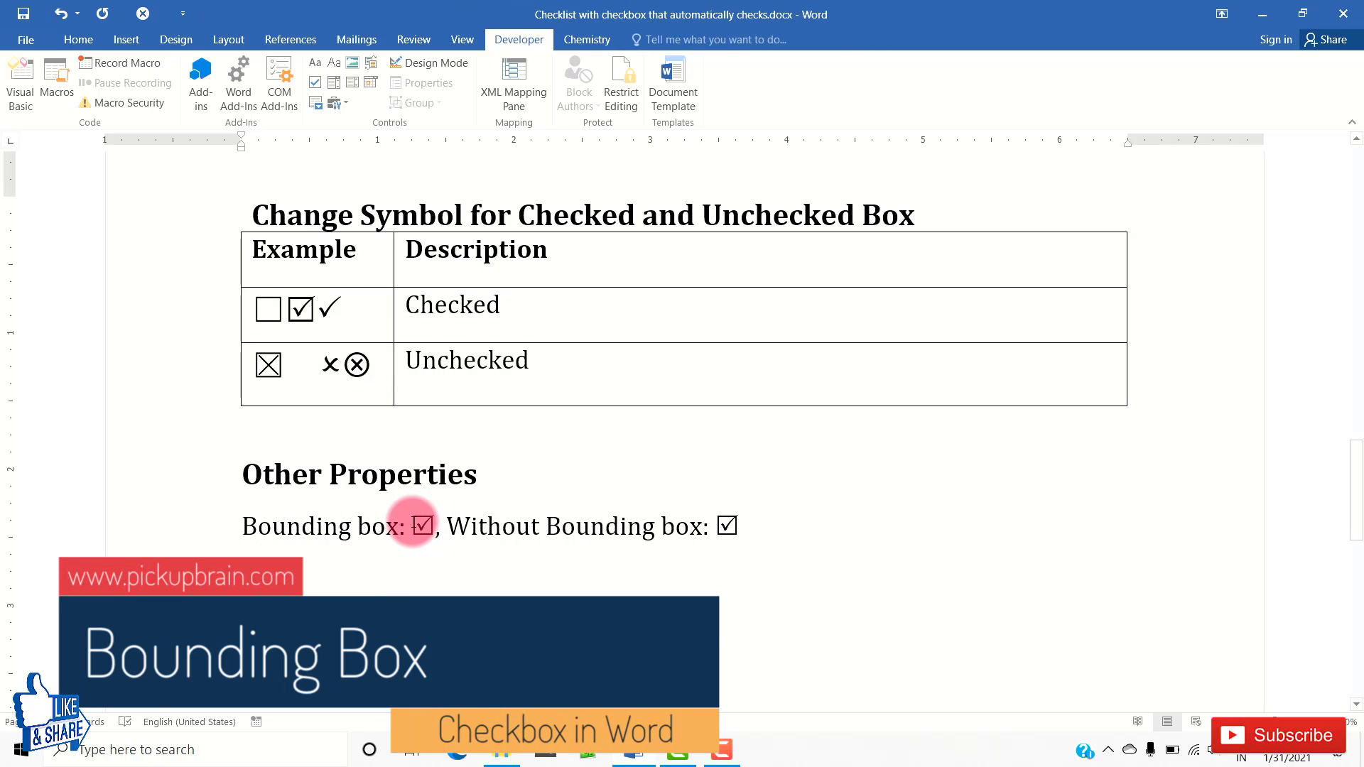
left_click(422, 526)
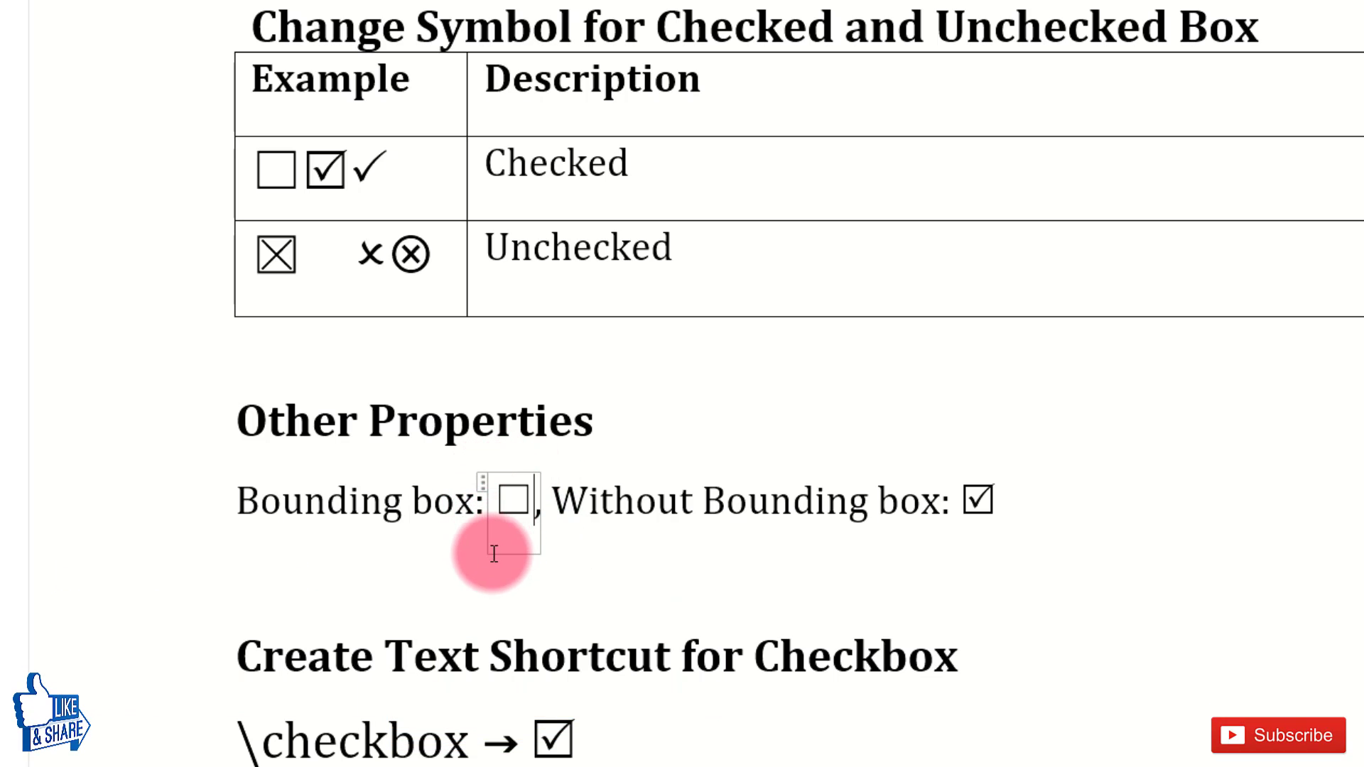
left_click(968, 502)
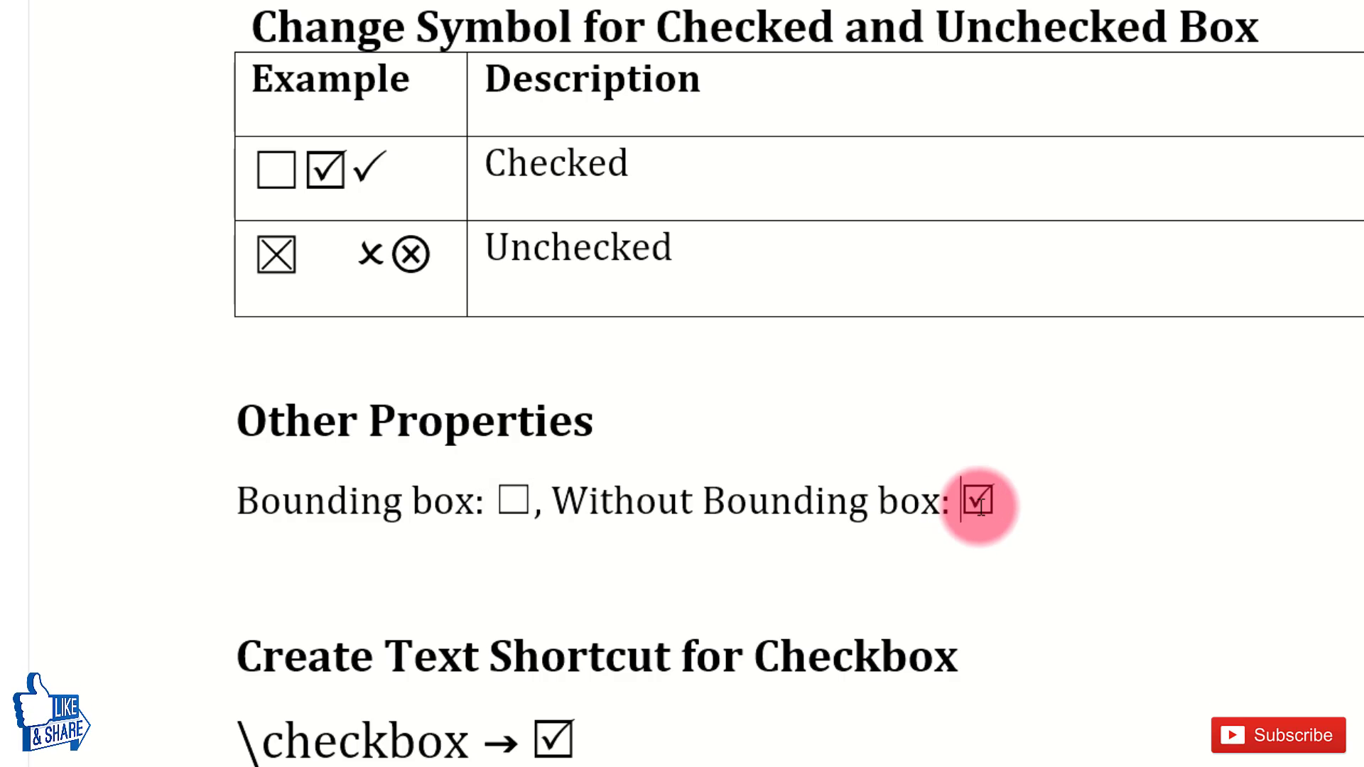
left_click(975, 503)
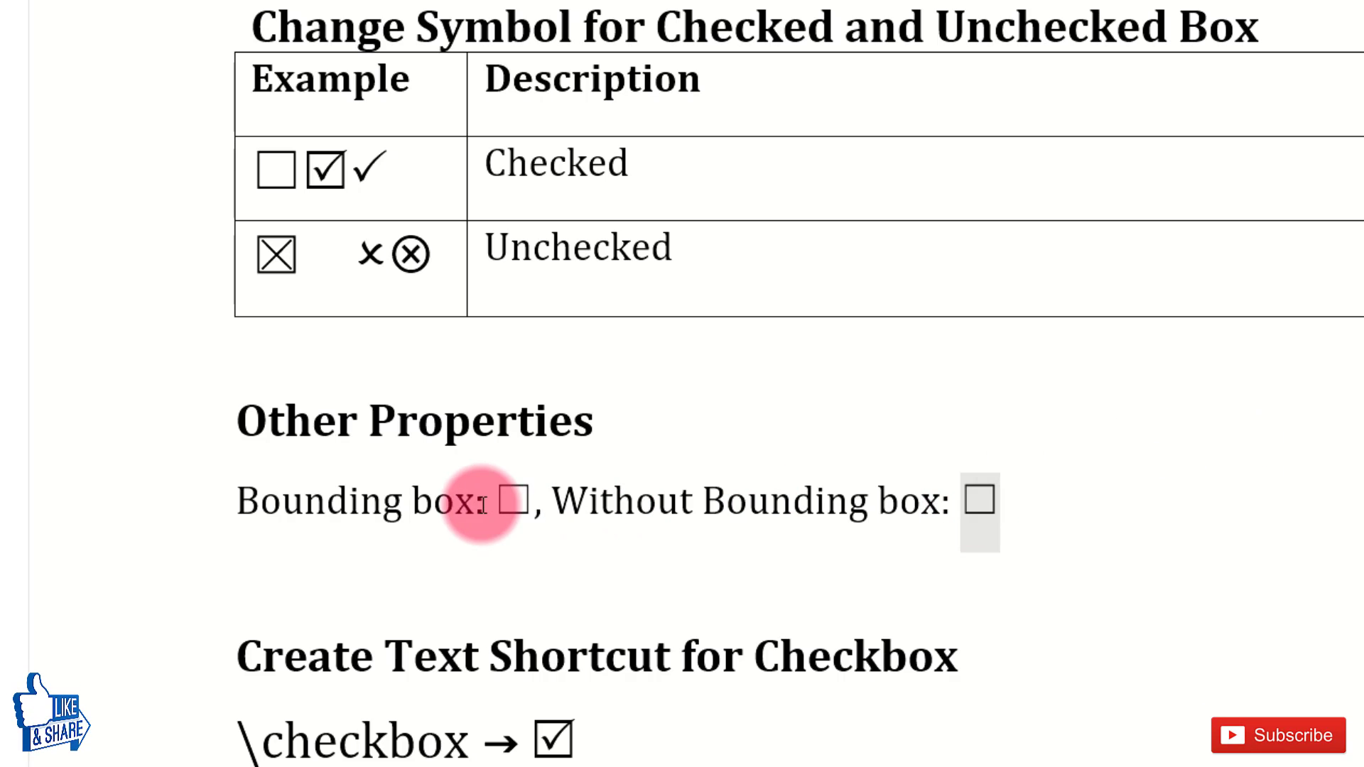
left_click(497, 499)
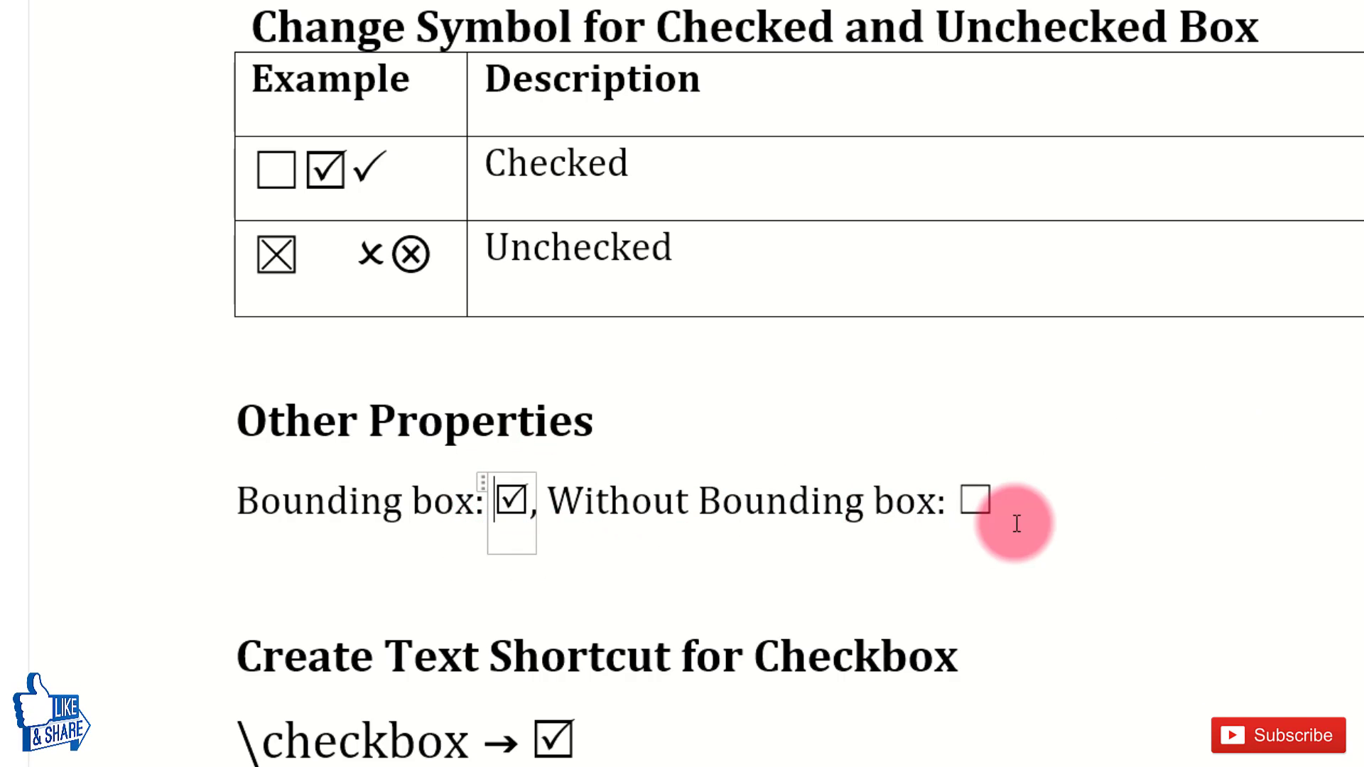
left_click(967, 498)
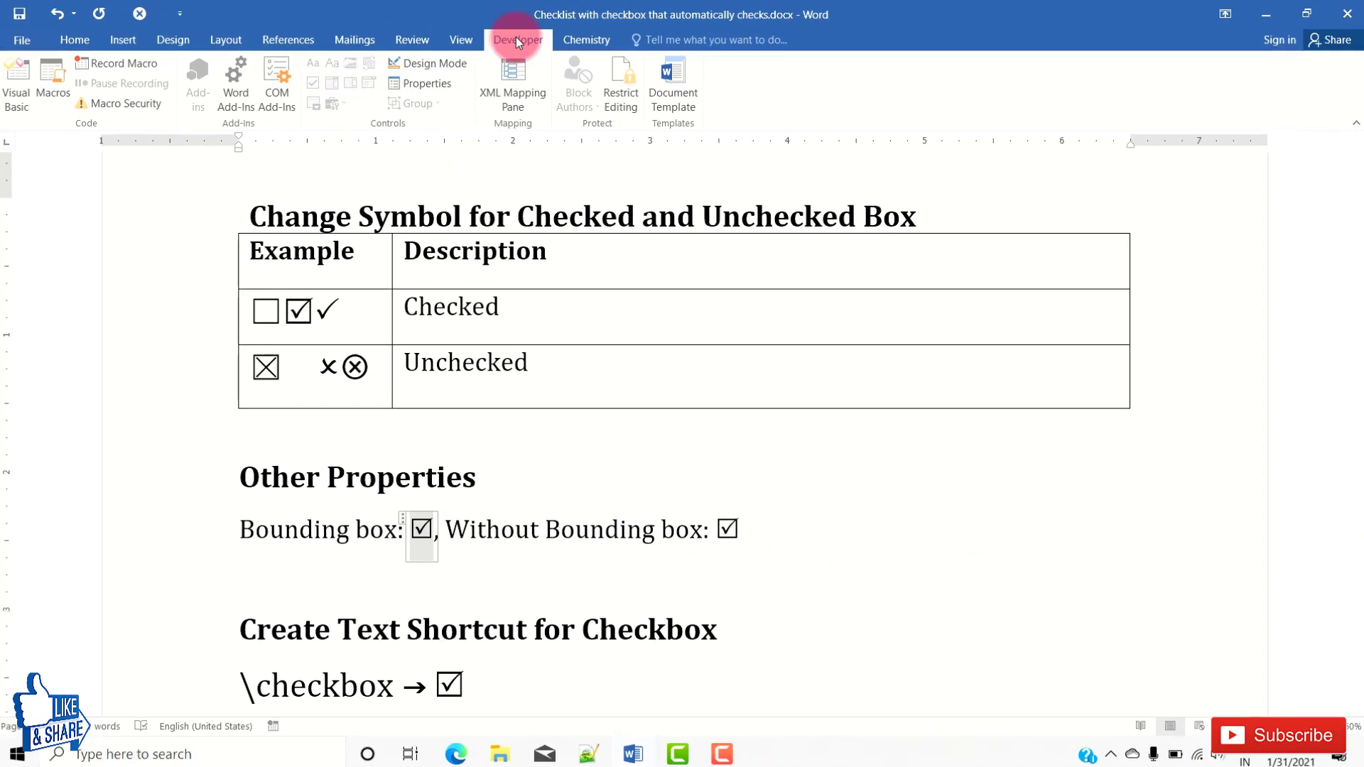
- Set the Other Properties checkbox control's Show as option to None
left_click(427, 82)
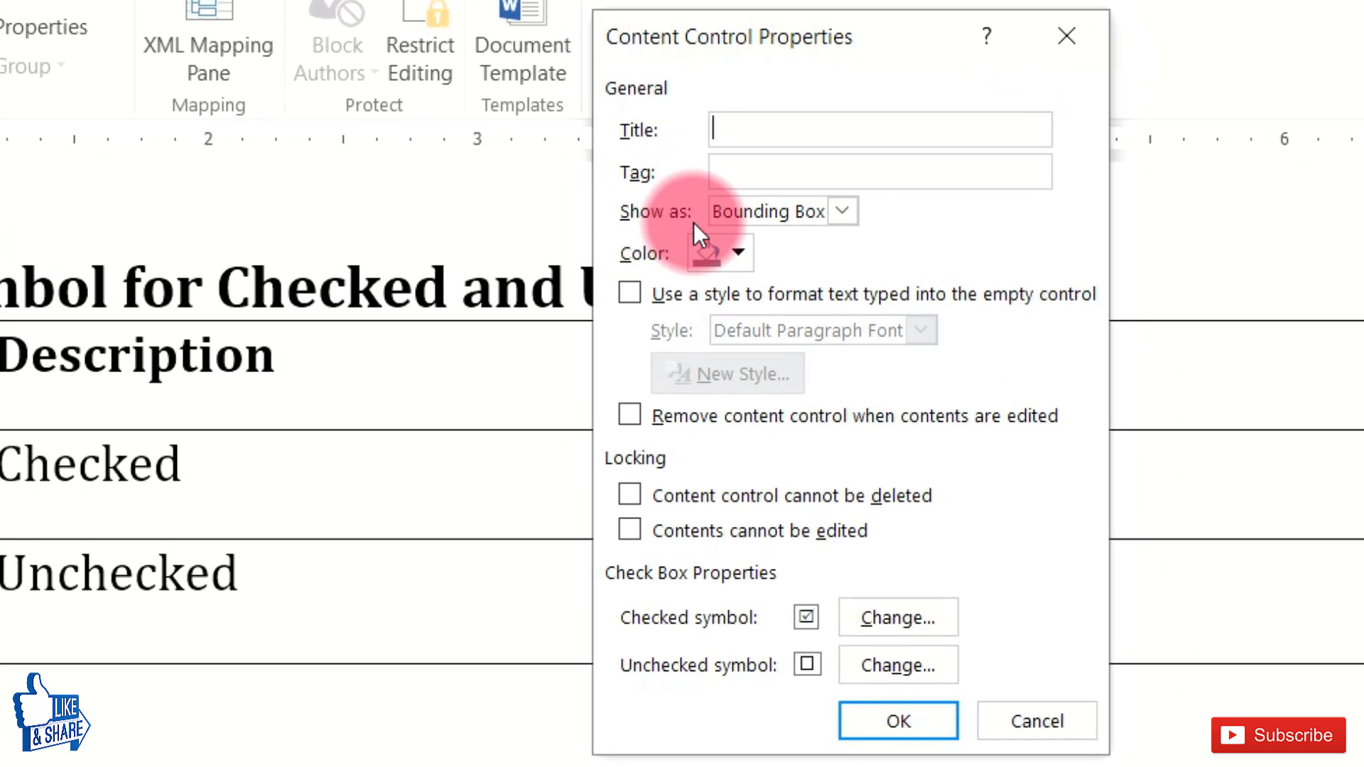
left_click(842, 210)
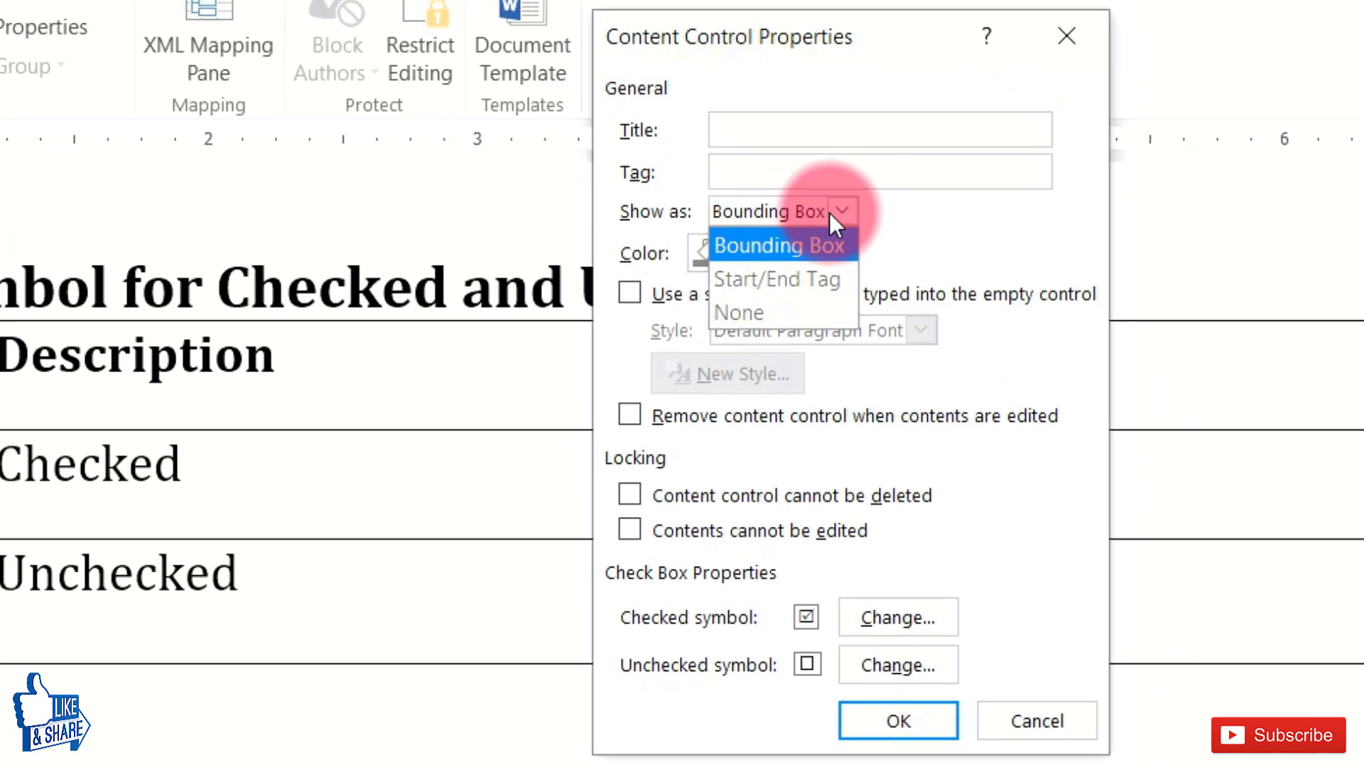
left_click(770, 311)
left_click(875, 722)
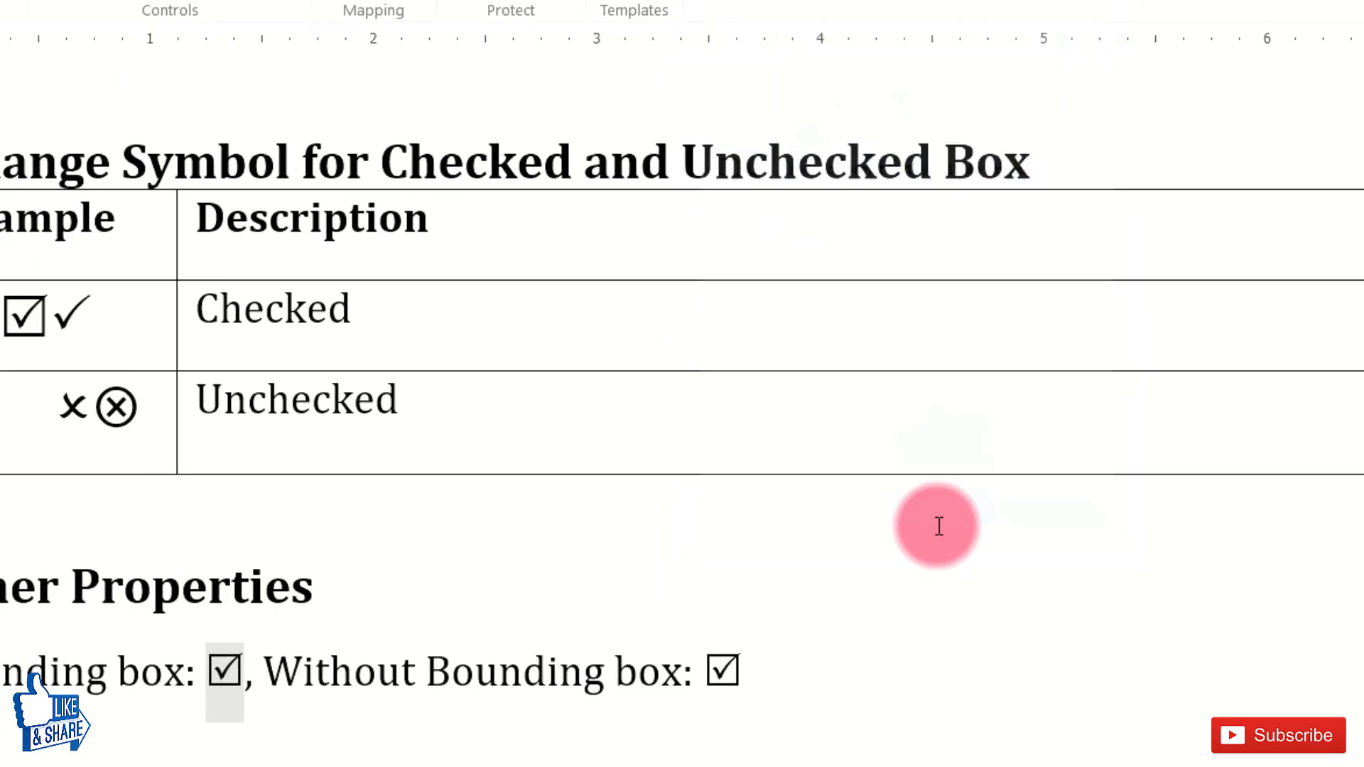
left_click(545, 495)
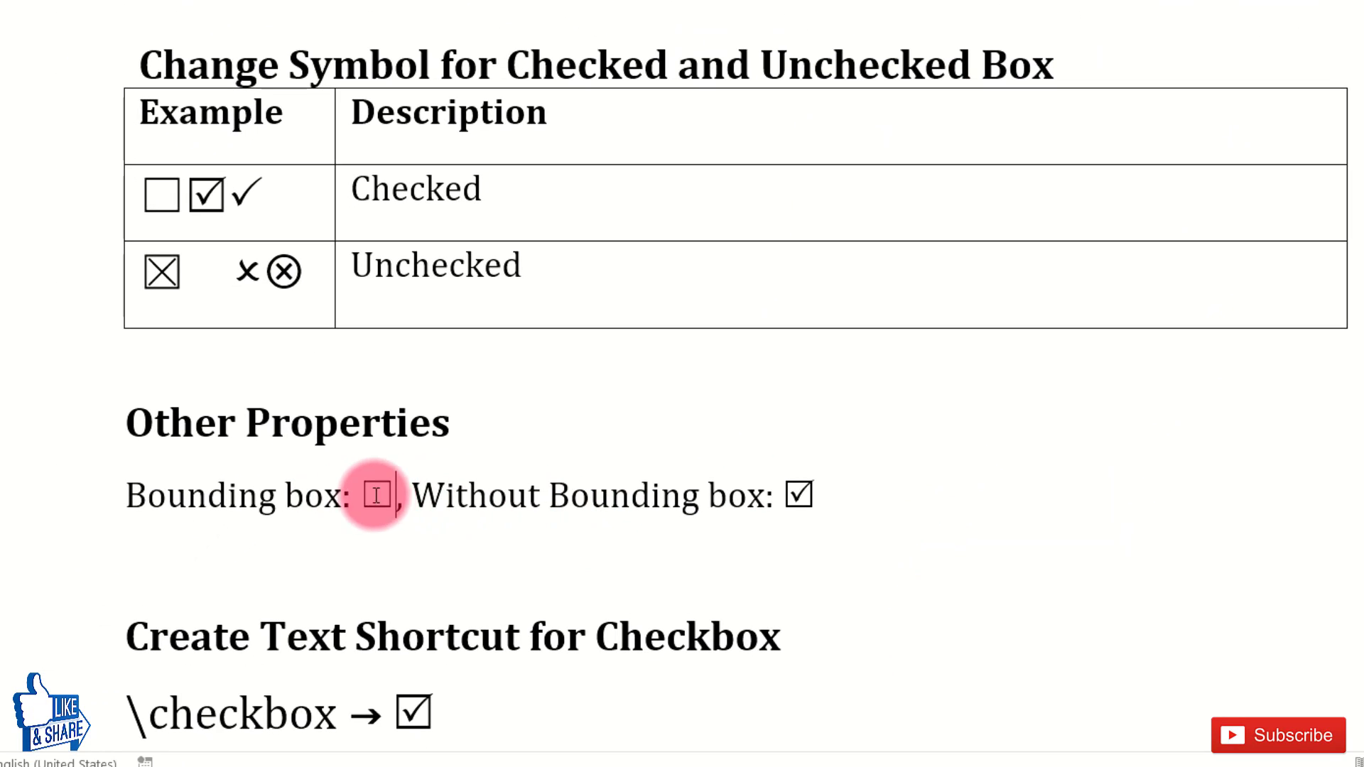
- Try a new line after the \checkbox example's checkbox, then remove it so no extra line remains
scroll(380, 511, "down", 3)
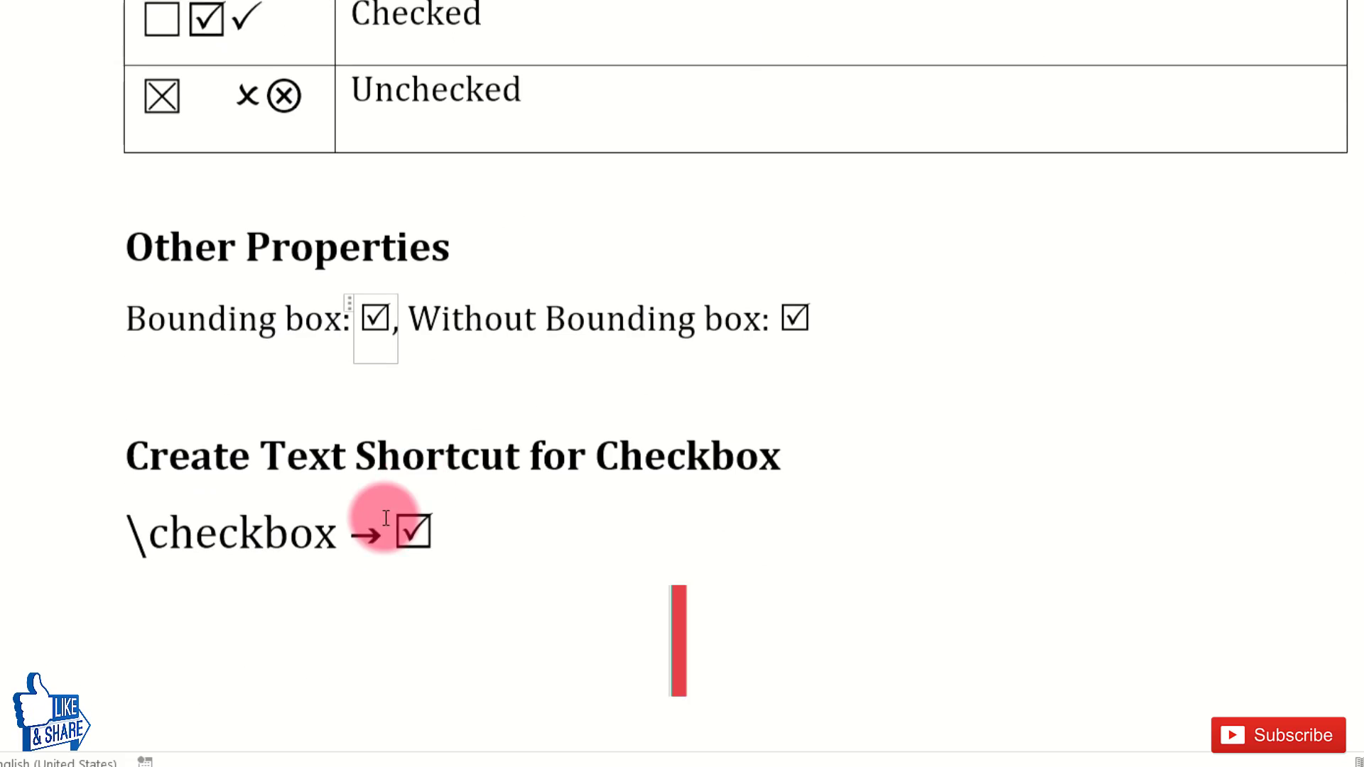
left_click(331, 447)
left_click_drag(148, 427, 756, 469)
left_click(501, 543)
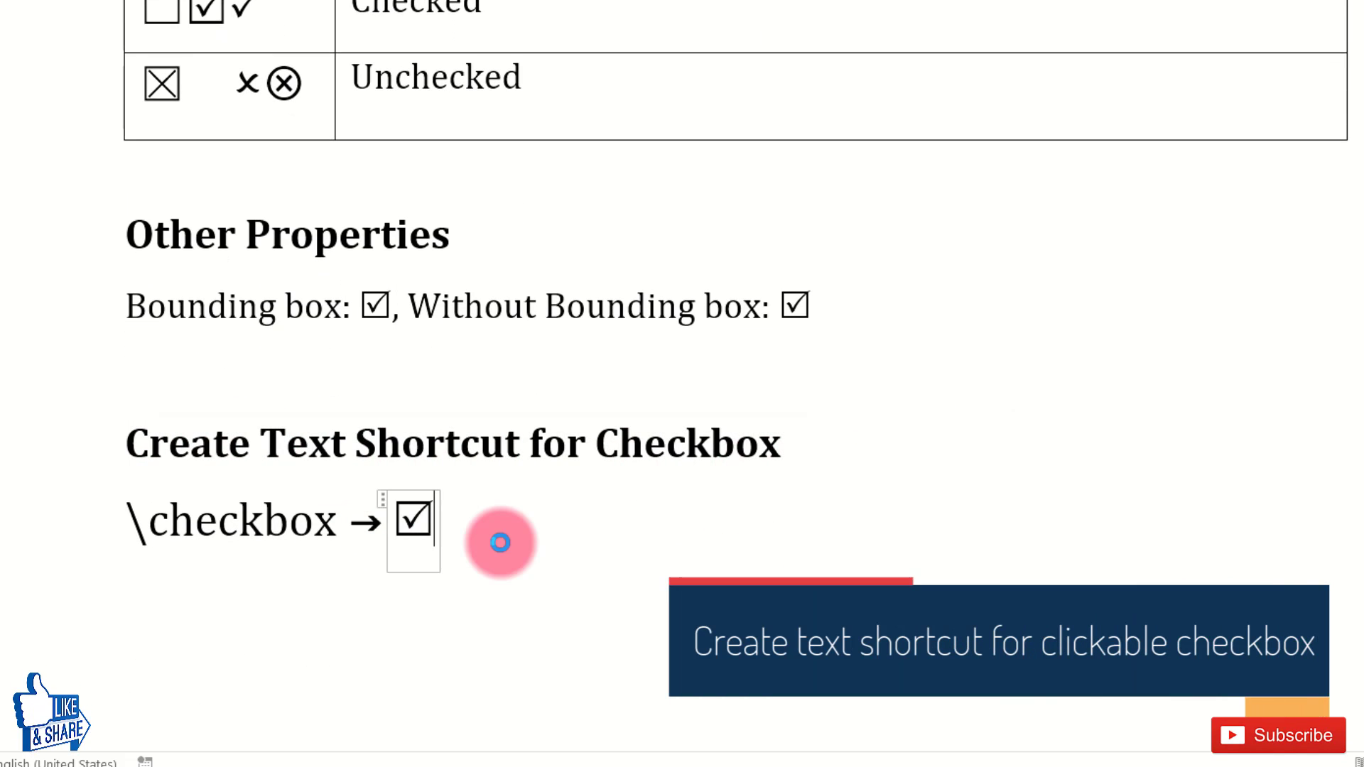
key("Return")
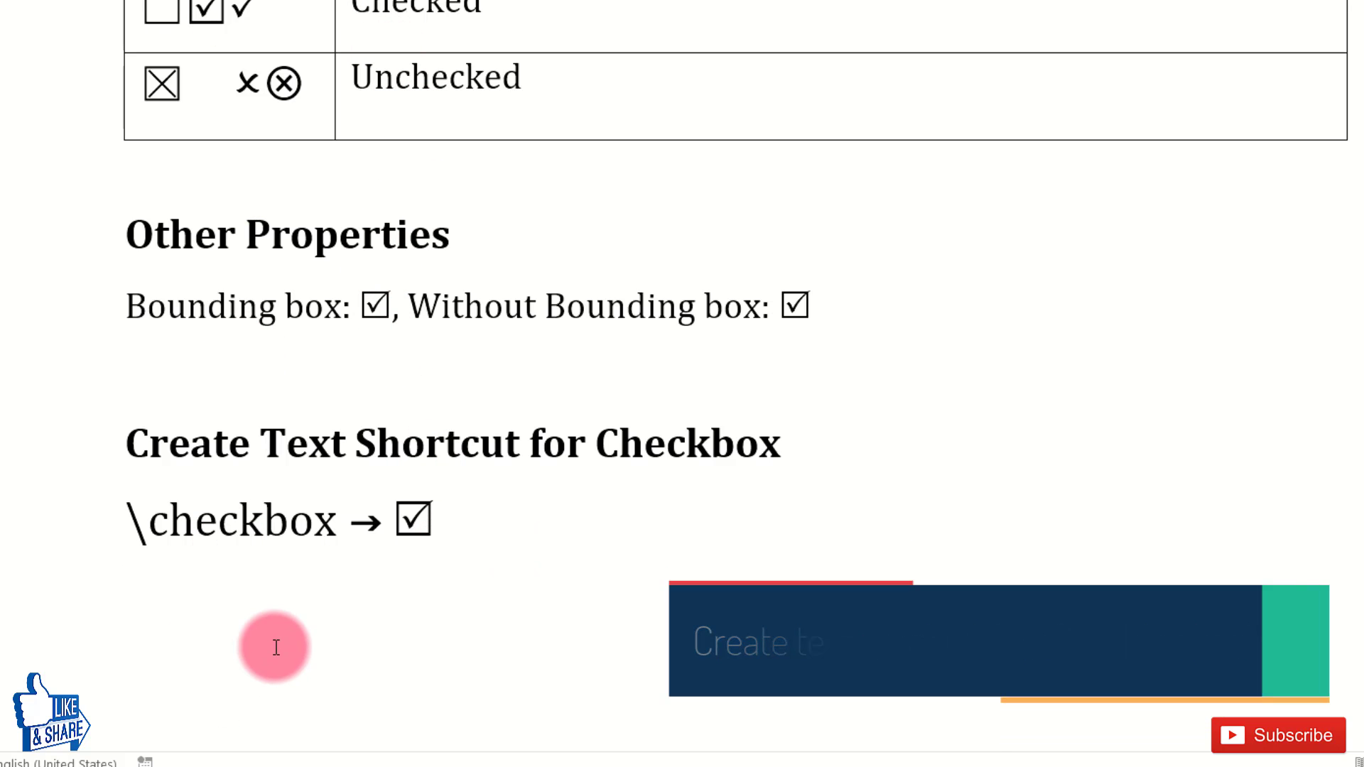
type("\\")
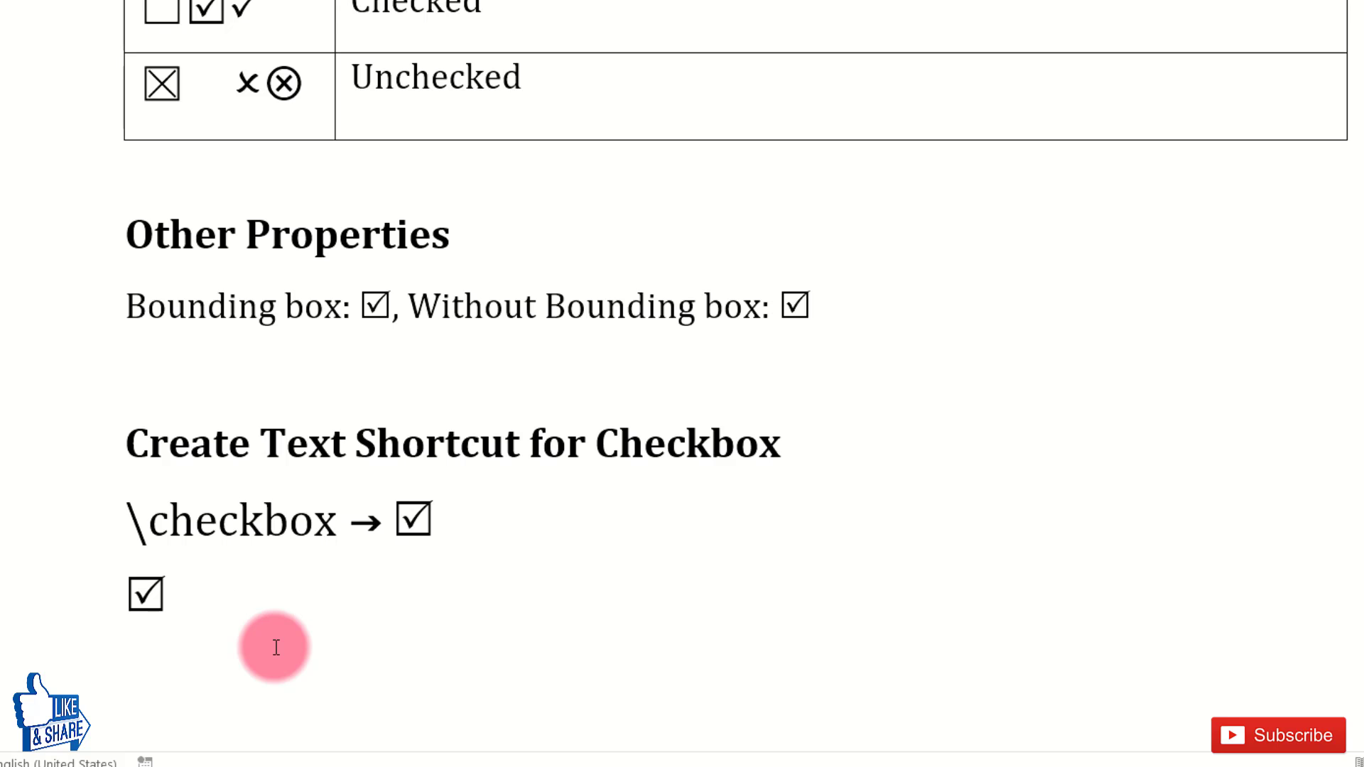
key("Left")
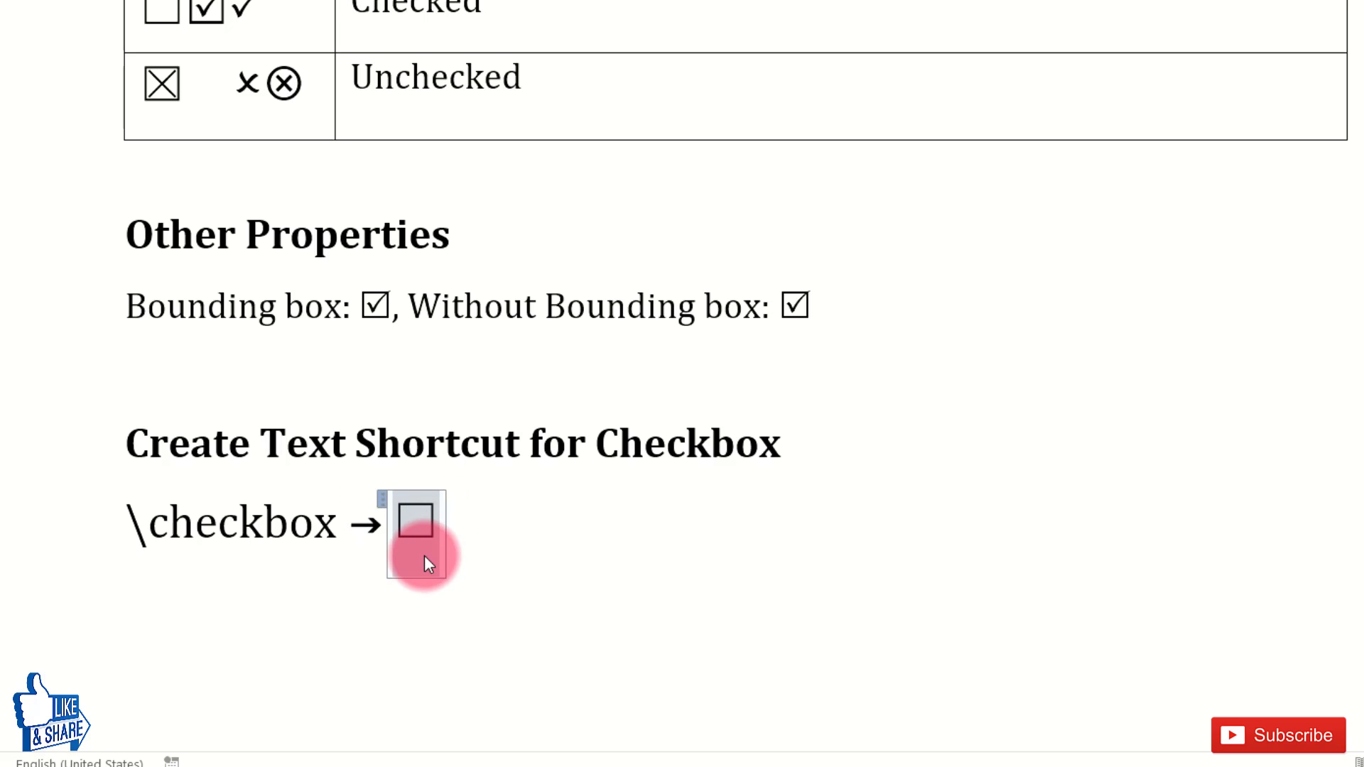
scroll(424, 556, "up", 1)
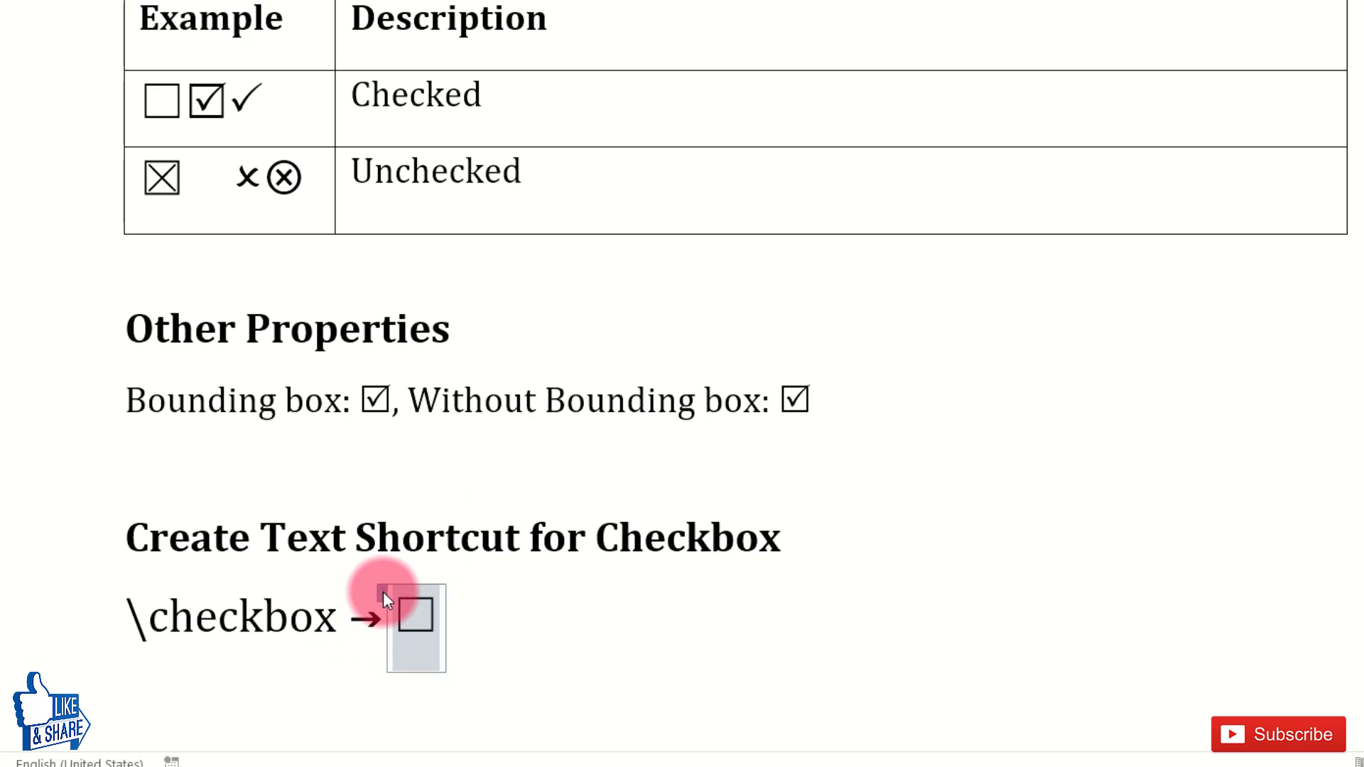
- Add a \checkbox AutoCorrect entry, as formatted text, that inserts the checkbox control
left_click(45, 76)
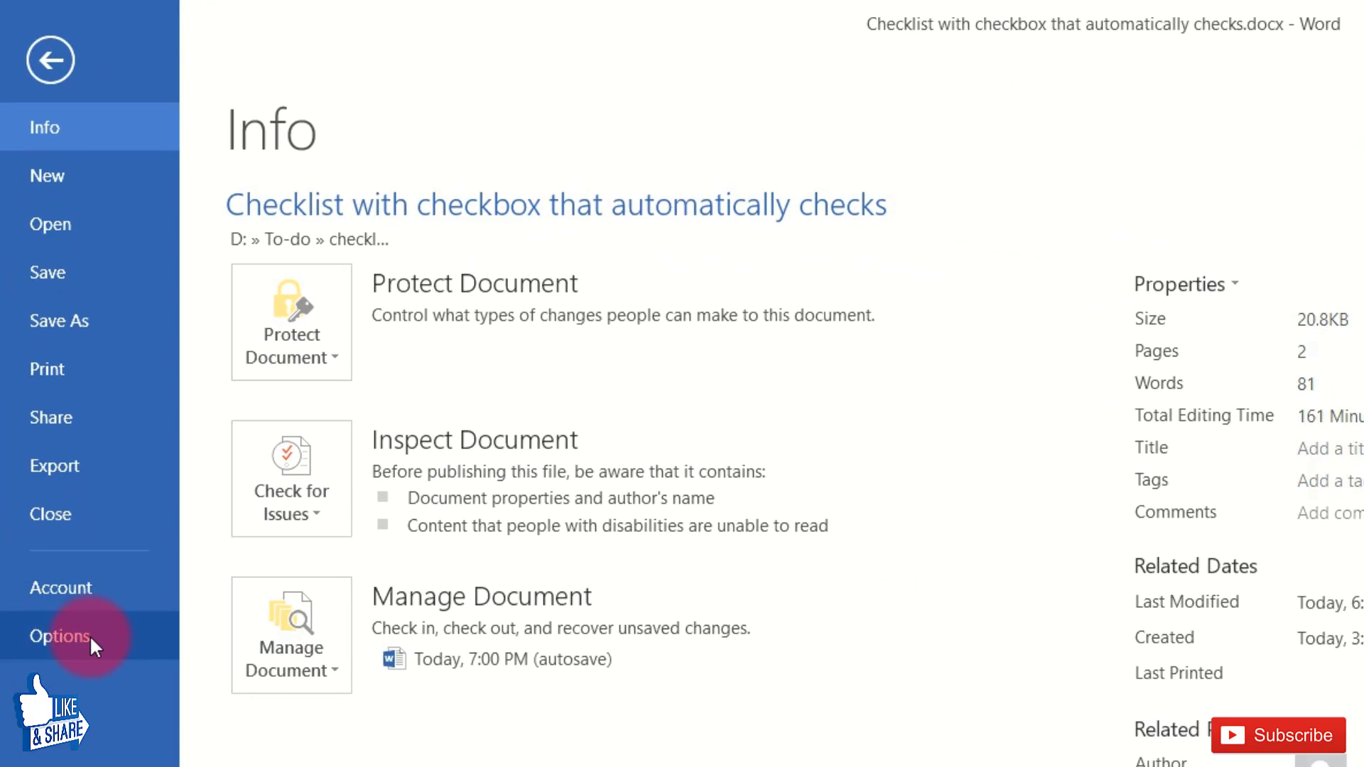
left_click(90, 635)
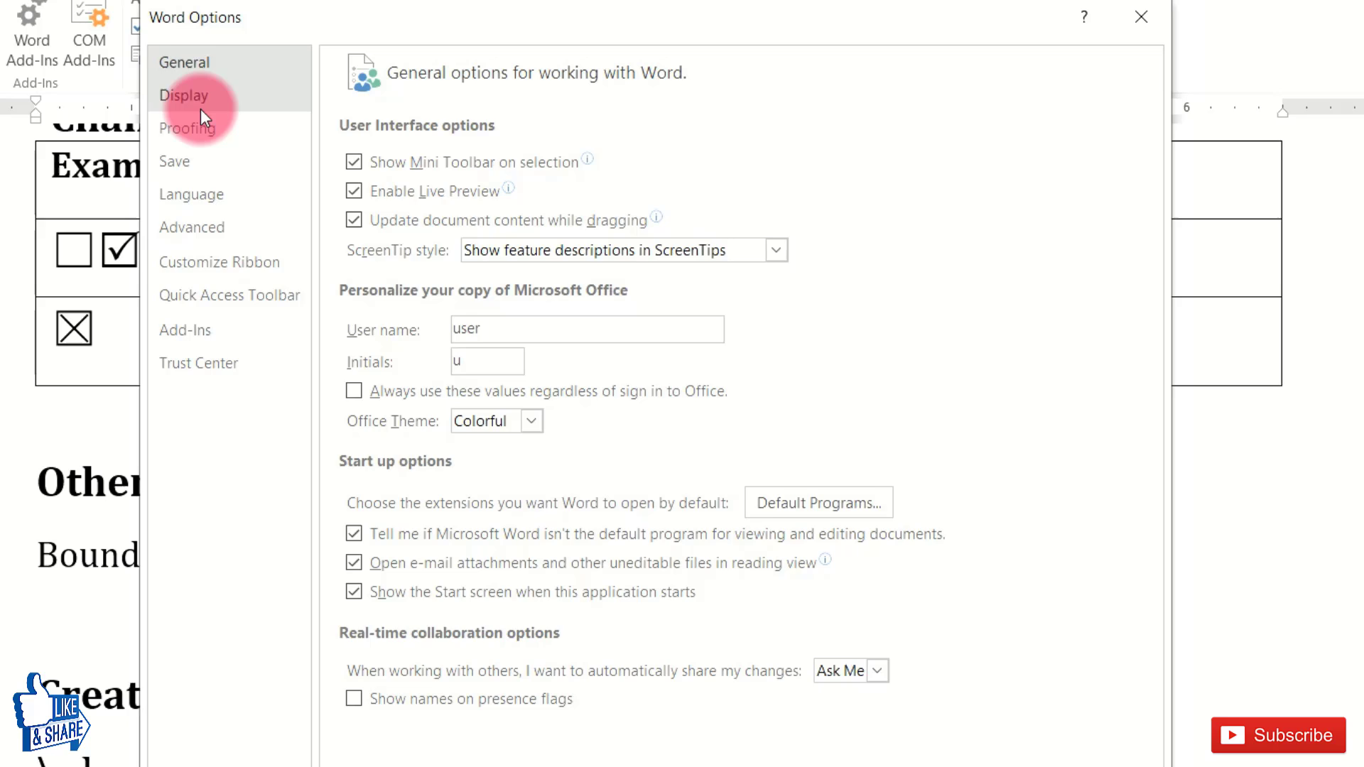
left_click(199, 125)
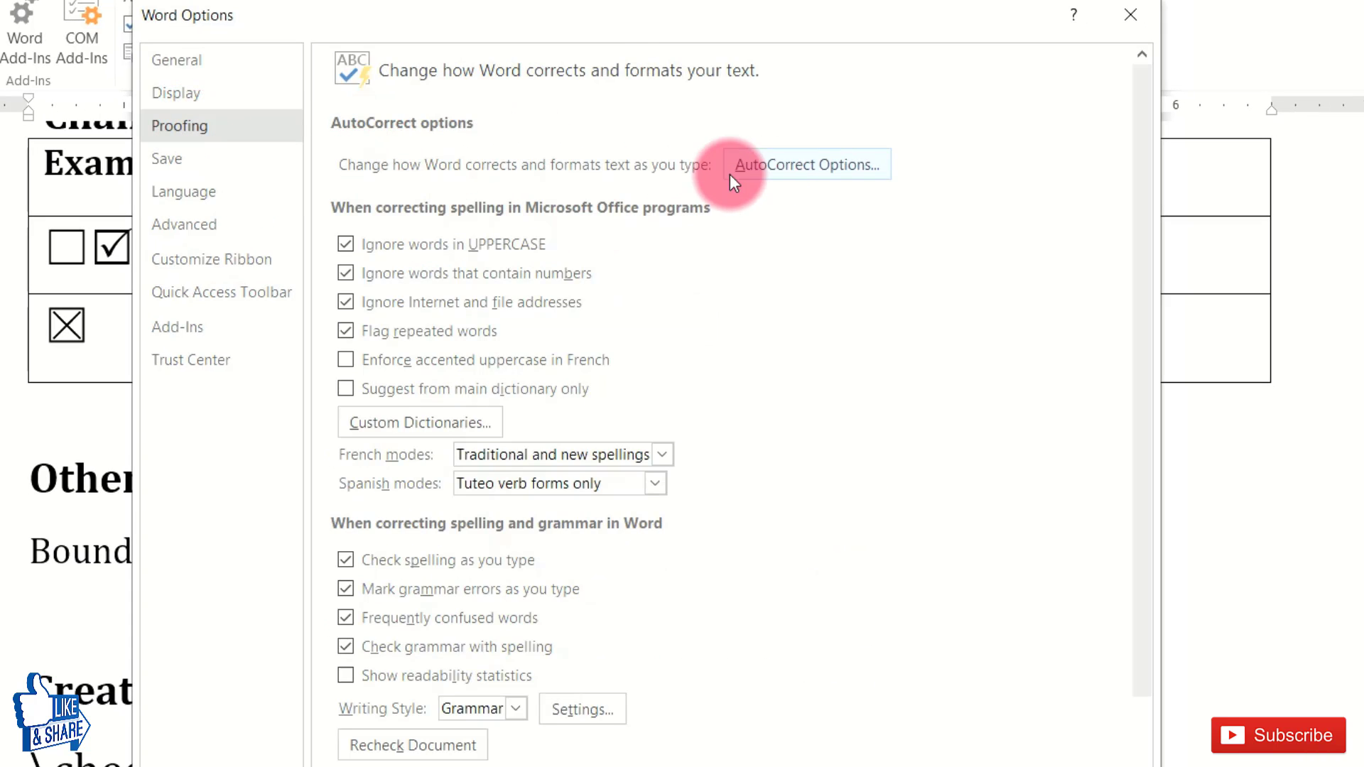
left_click(800, 164)
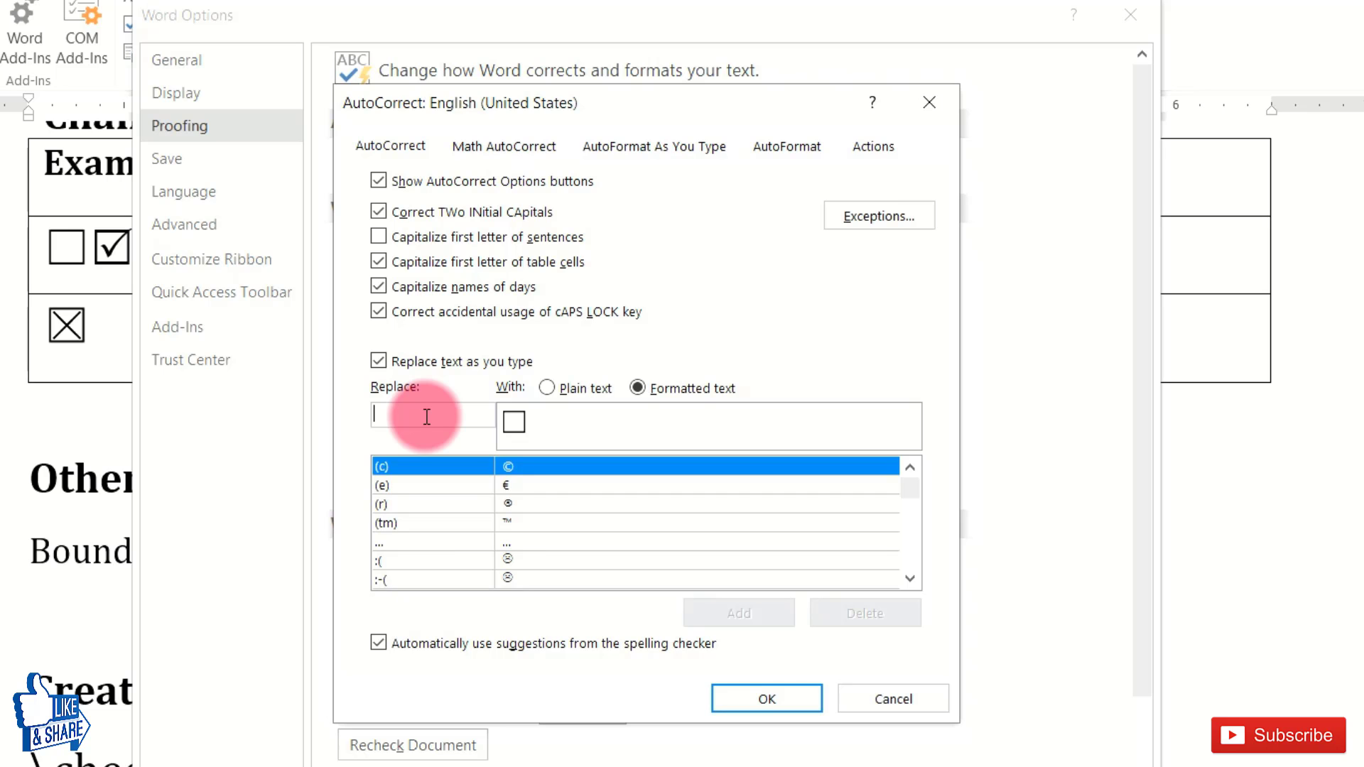
type("\\checkbox")
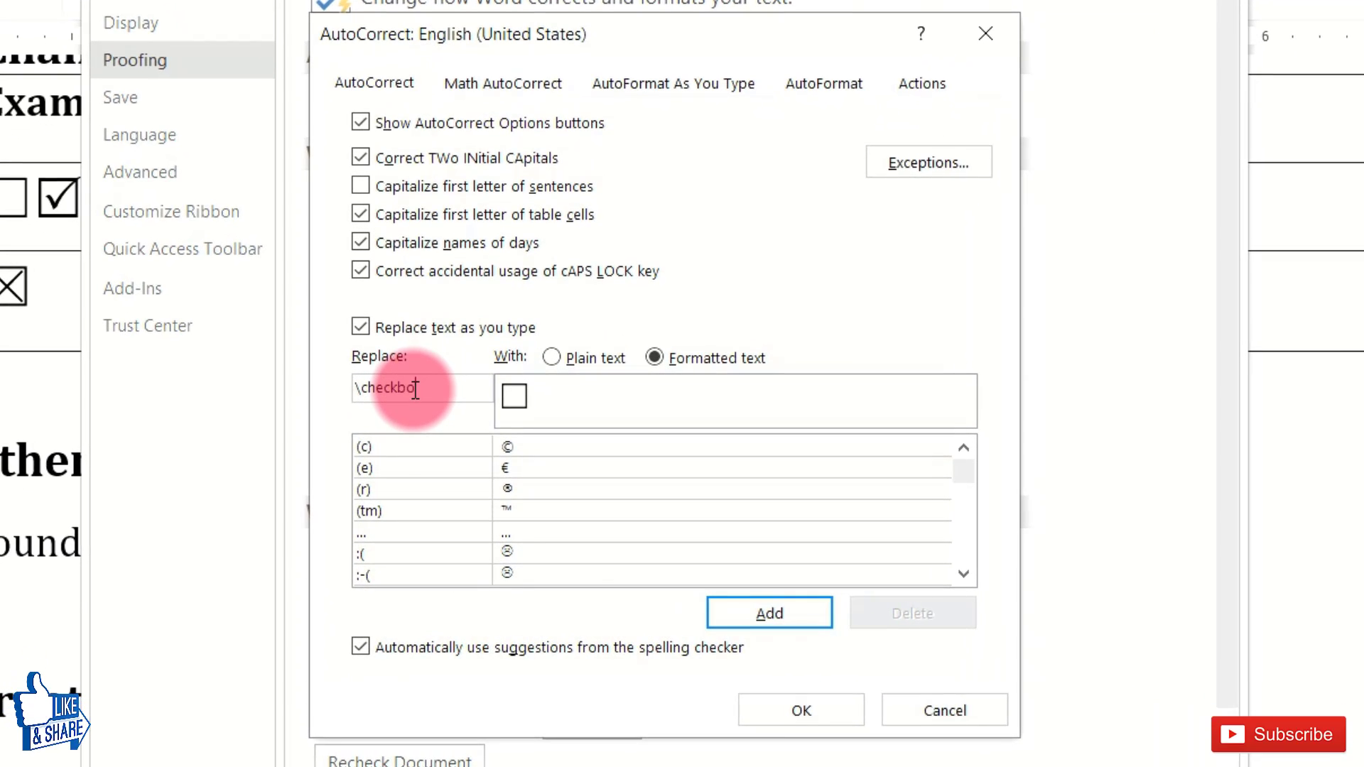
left_click(750, 614)
left_click(782, 710)
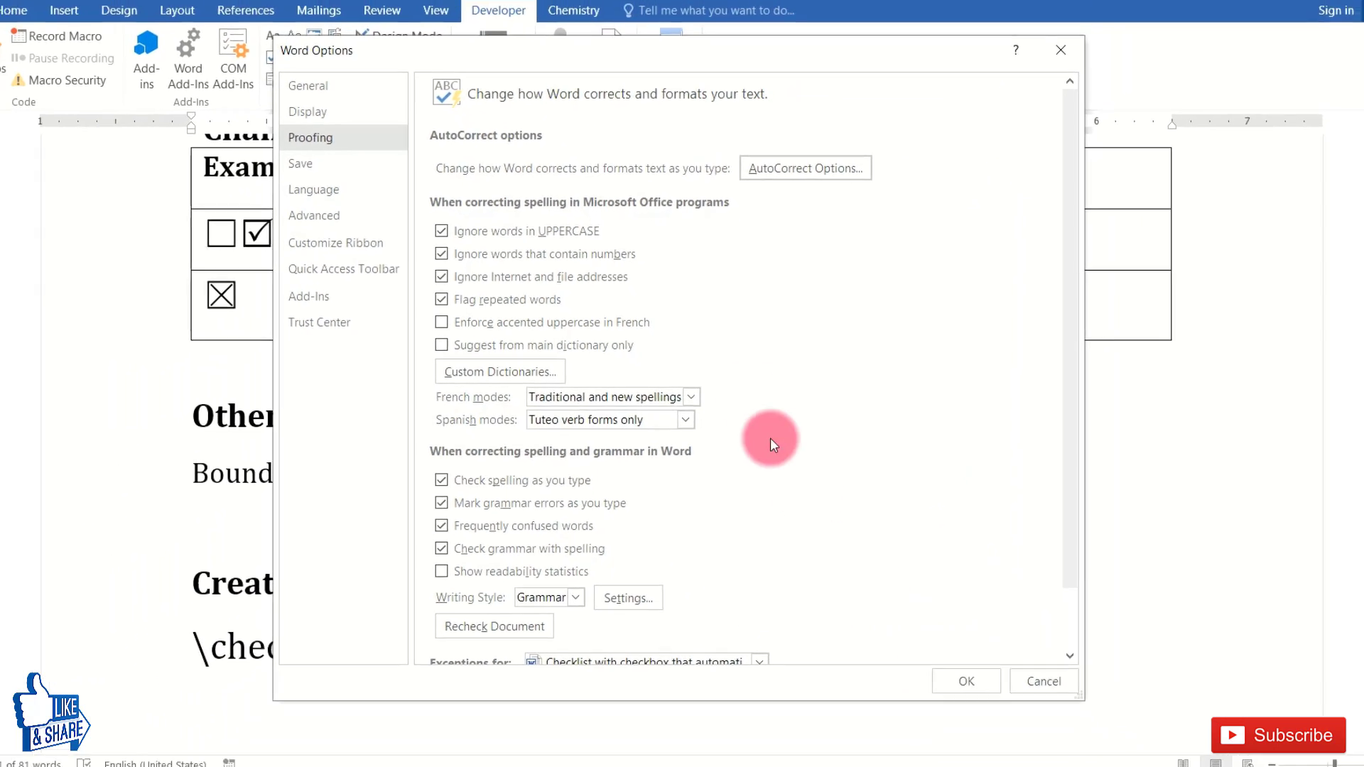
left_click(967, 681)
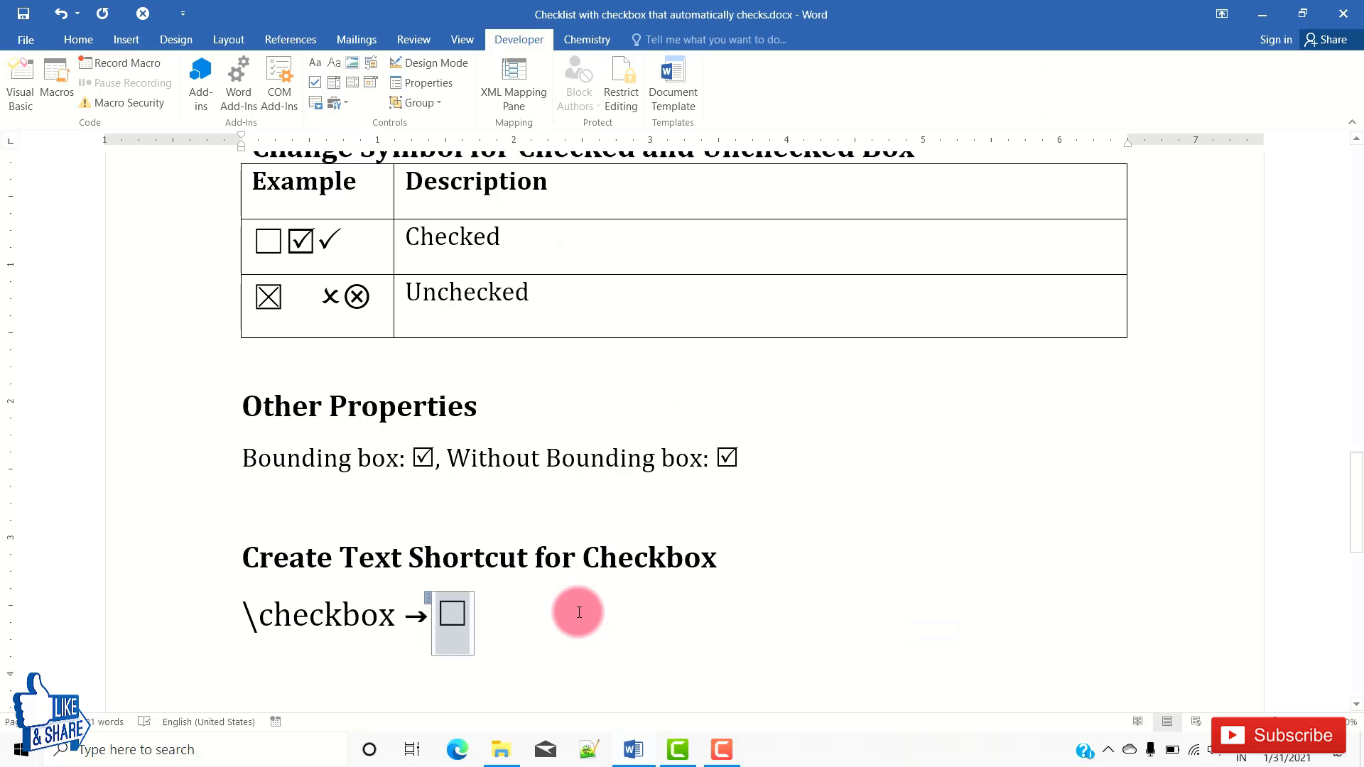
- Tick the checkbox created by the \checkbox shortcut on the last line so it shows ☑
left_click(579, 613)
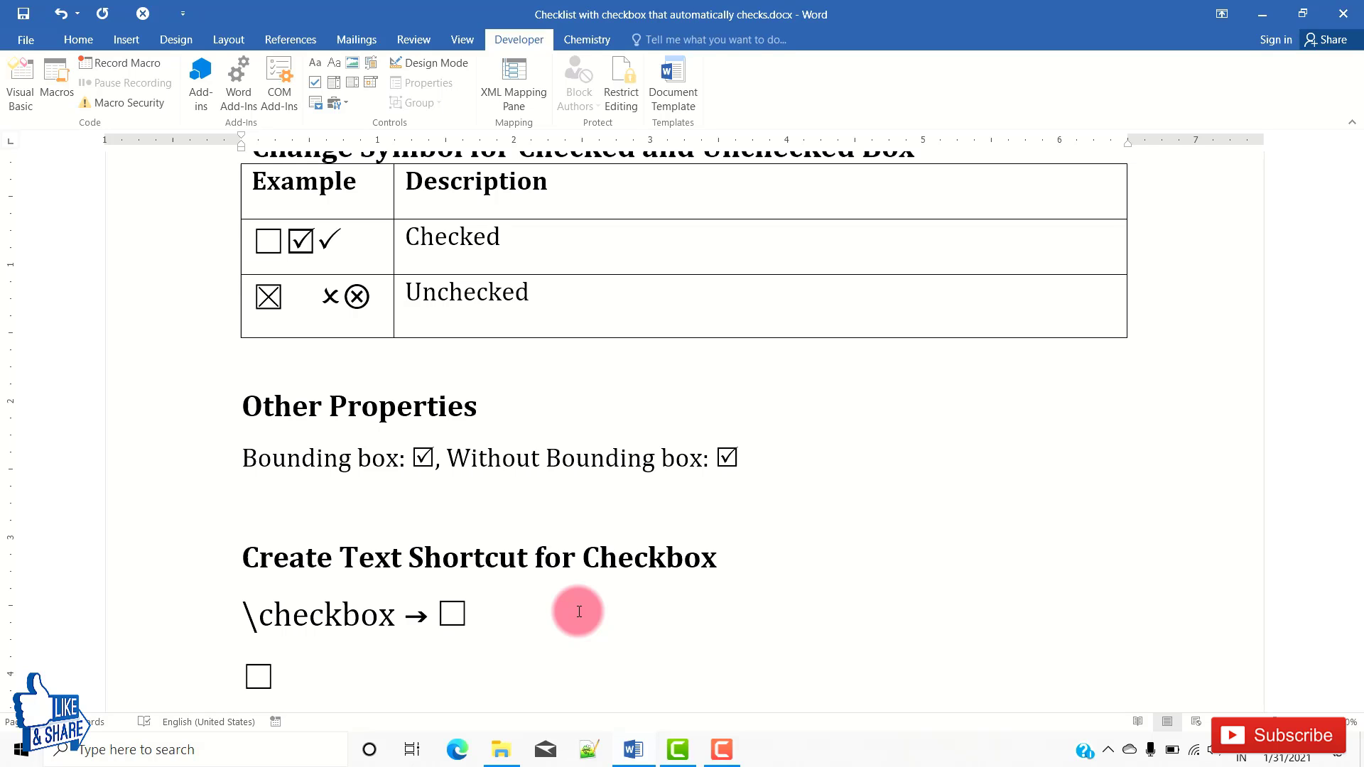
scroll(579, 611, "down", 1)
left_click(256, 603)
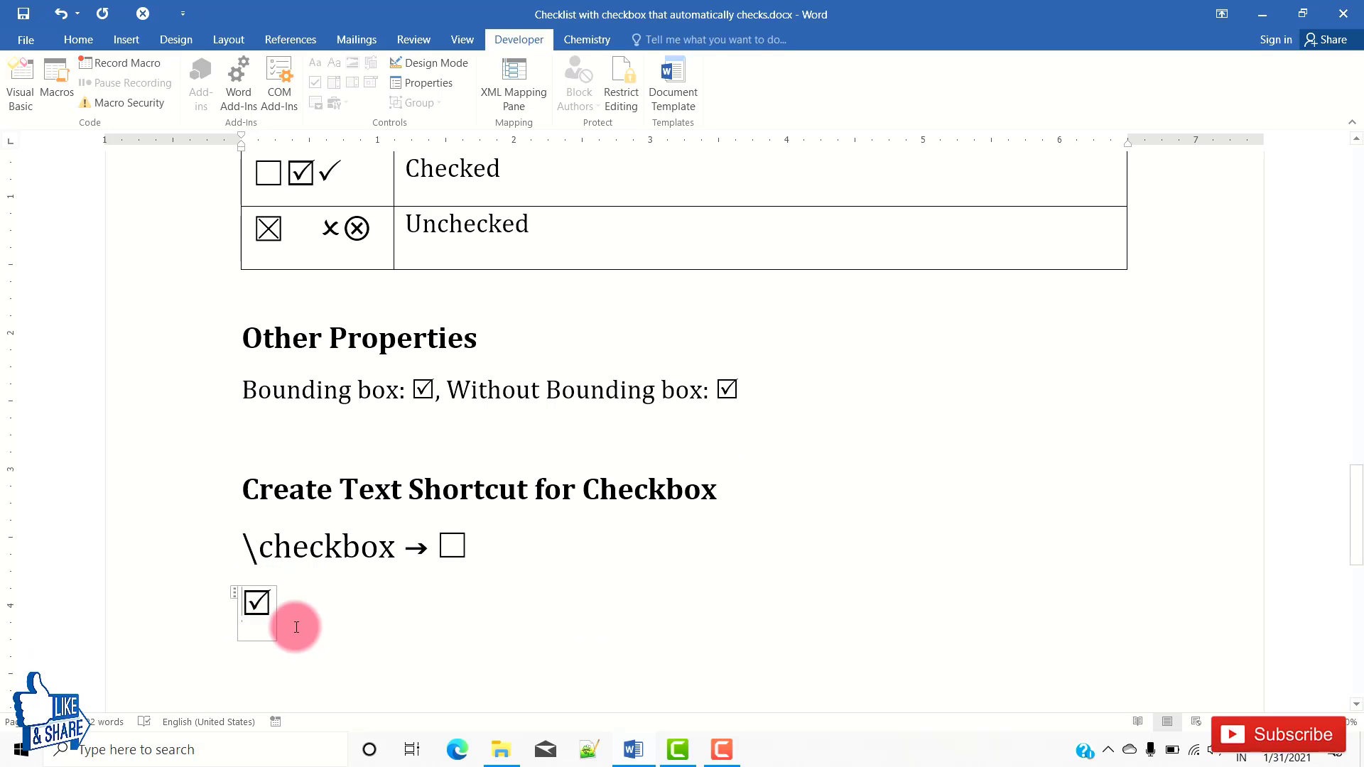
left_click(337, 609)
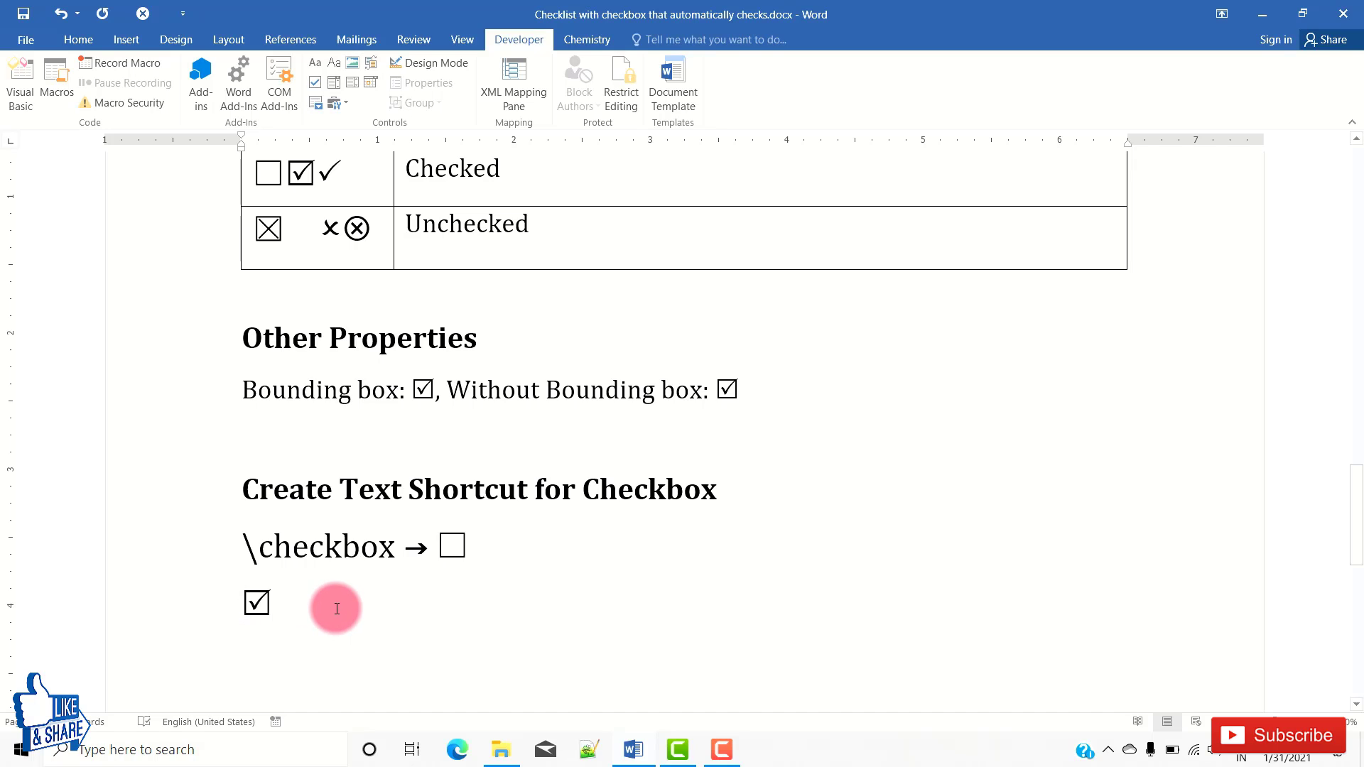